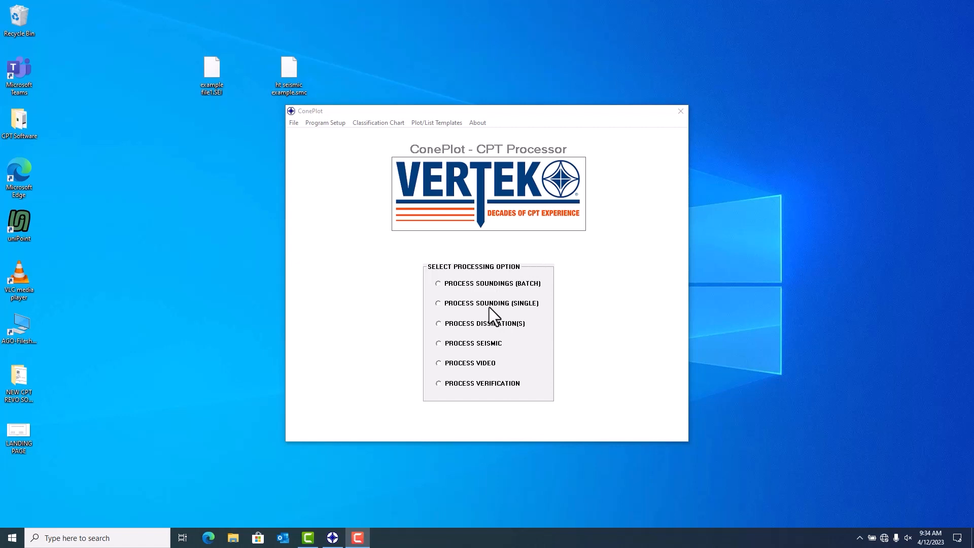
# Start seismic processing with the file example file1.SEI from the Desktop
pyautogui.click(449, 342)
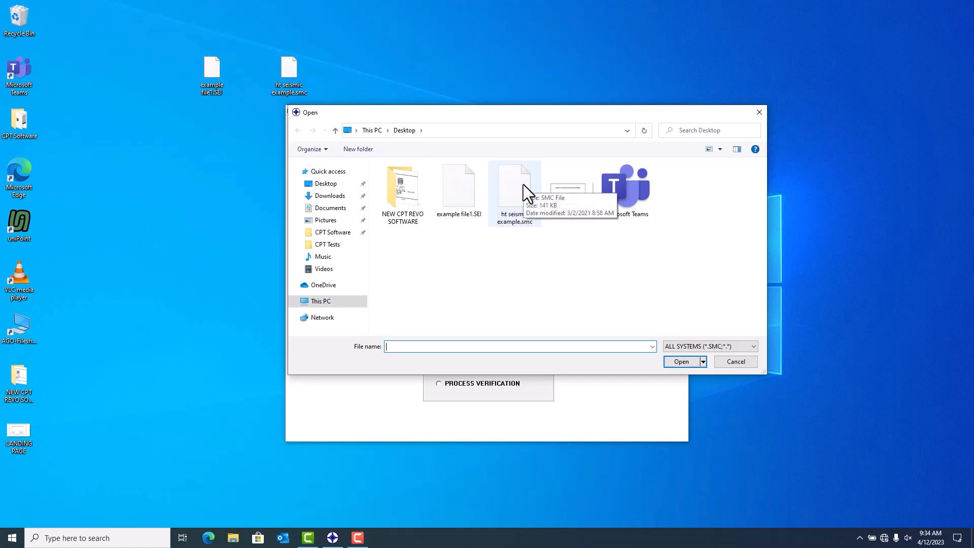
pyautogui.click(465, 187)
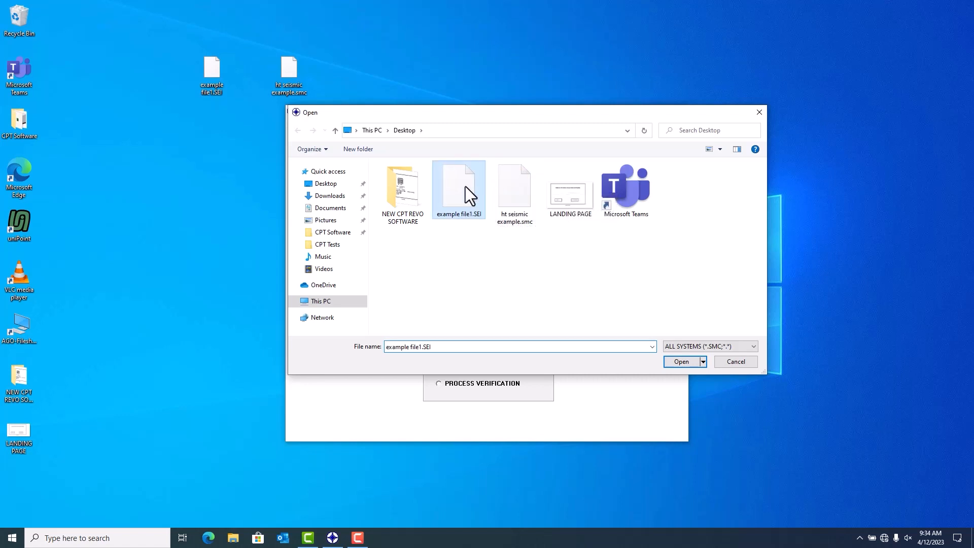
pyautogui.click(683, 364)
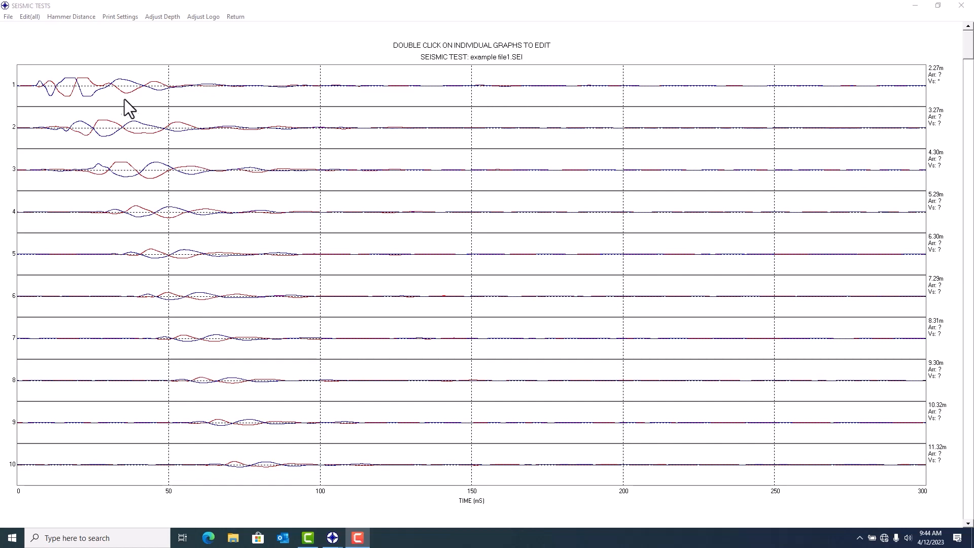
pyautogui.click(28, 17)
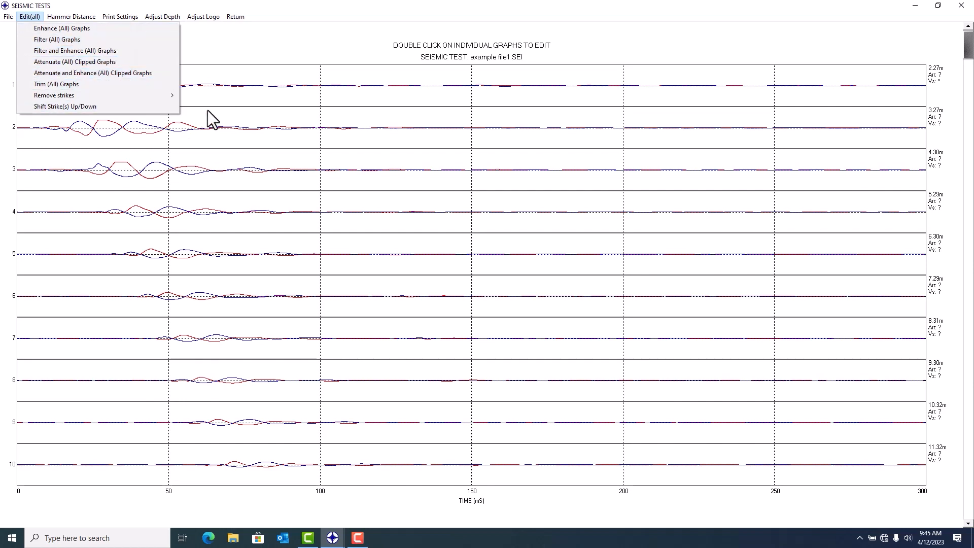
pyautogui.click(261, 45)
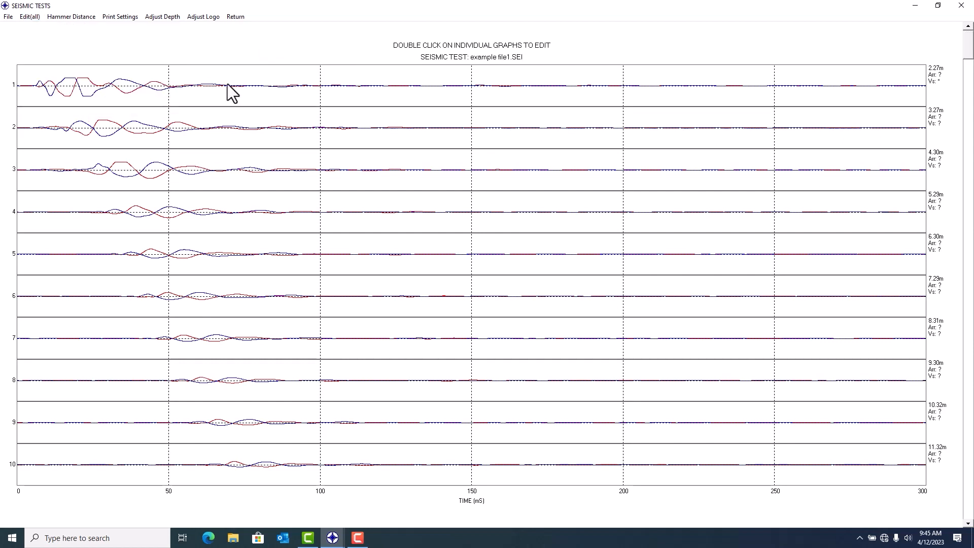
# Open the enlarged view of the 2.27 m seismic test and set the arrival wave to S(A) - RED
pyautogui.doubleClick(255, 83)
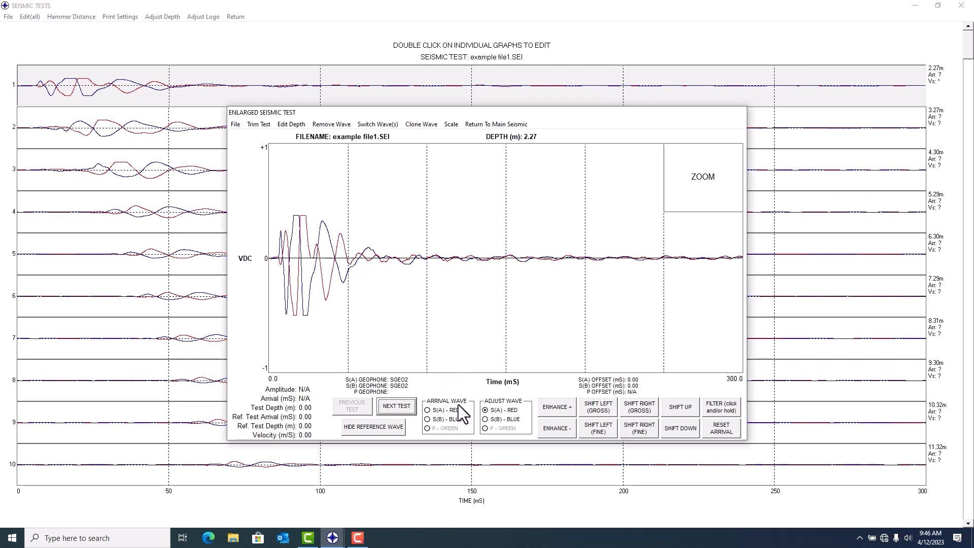
pyautogui.click(427, 410)
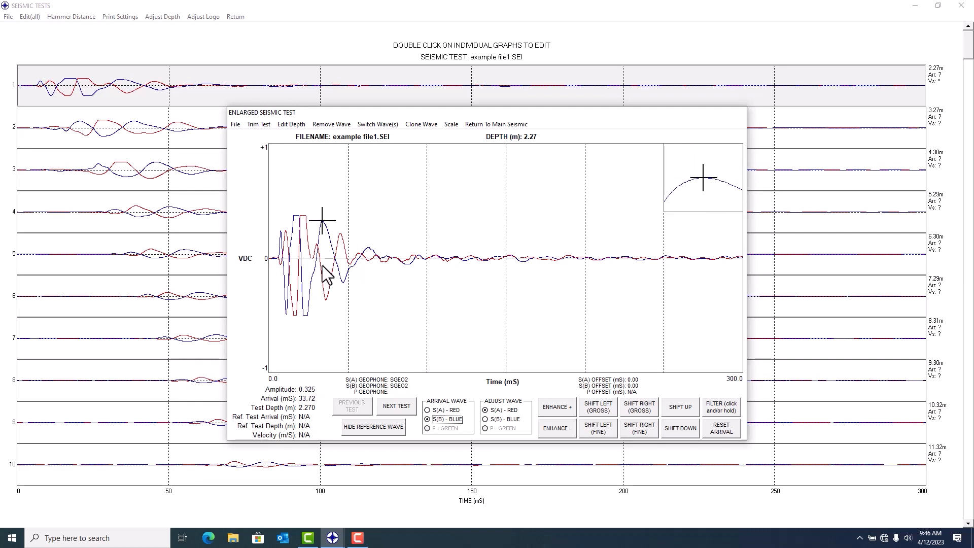
pyautogui.click(427, 410)
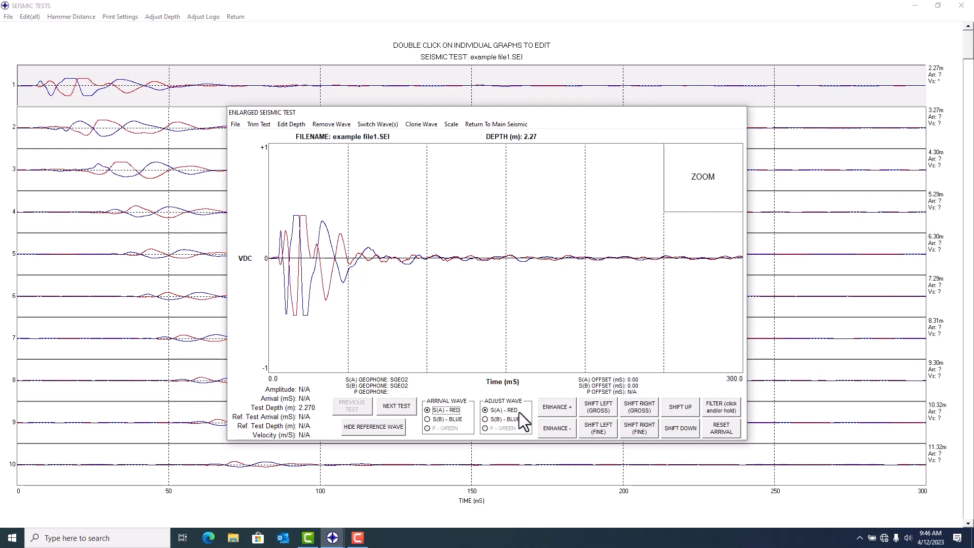
# Filter both the S(A) red wave and the S(B) blue wave of the 2.27 m test
pyautogui.click(714, 407)
pyautogui.click(485, 420)
pyautogui.click(721, 403)
# Enhance the S(B) blue wave and the S(A) red wave of the 2.27 m test to matching amplitudes
pyautogui.click(554, 406)
pyautogui.click(553, 406)
pyautogui.click(554, 406)
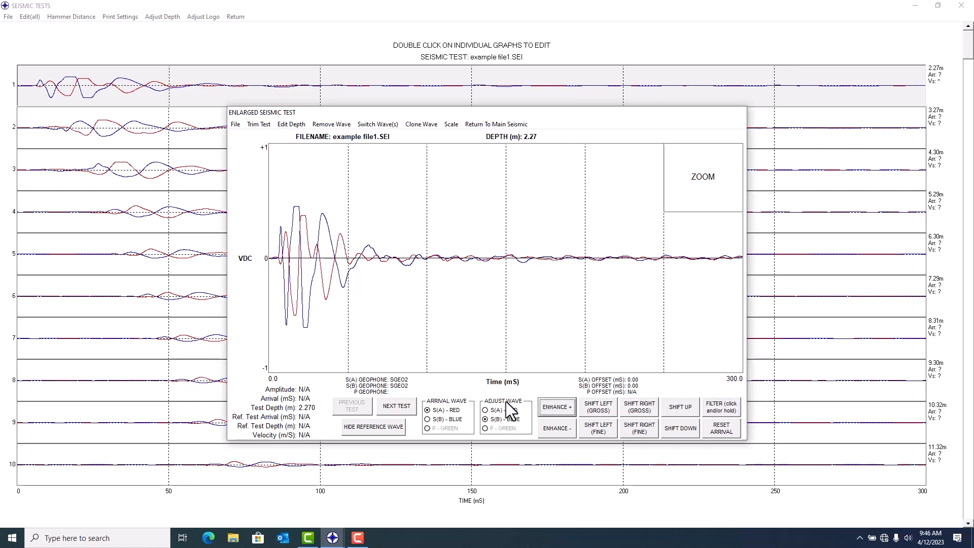
pyautogui.click(485, 410)
pyautogui.click(564, 407)
pyautogui.click(564, 407)
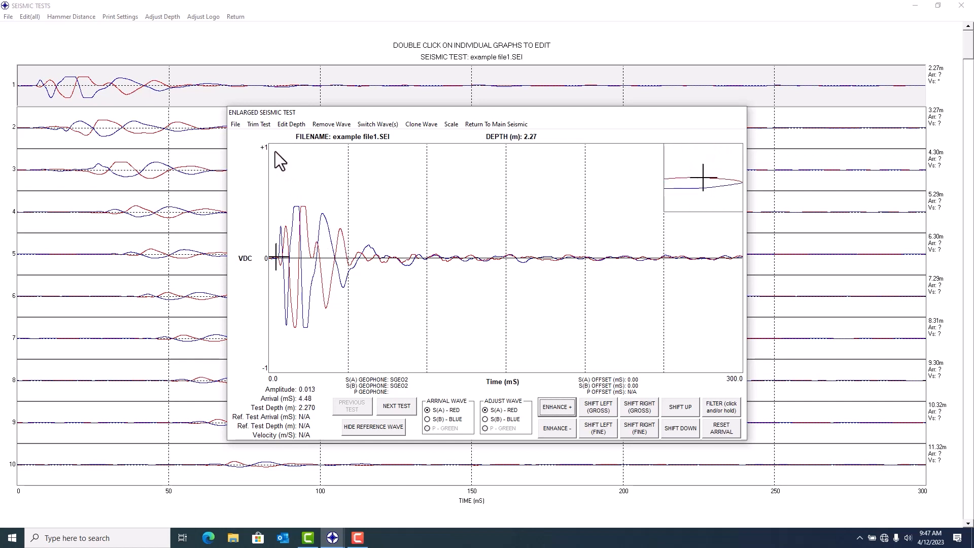
pyautogui.click(257, 126)
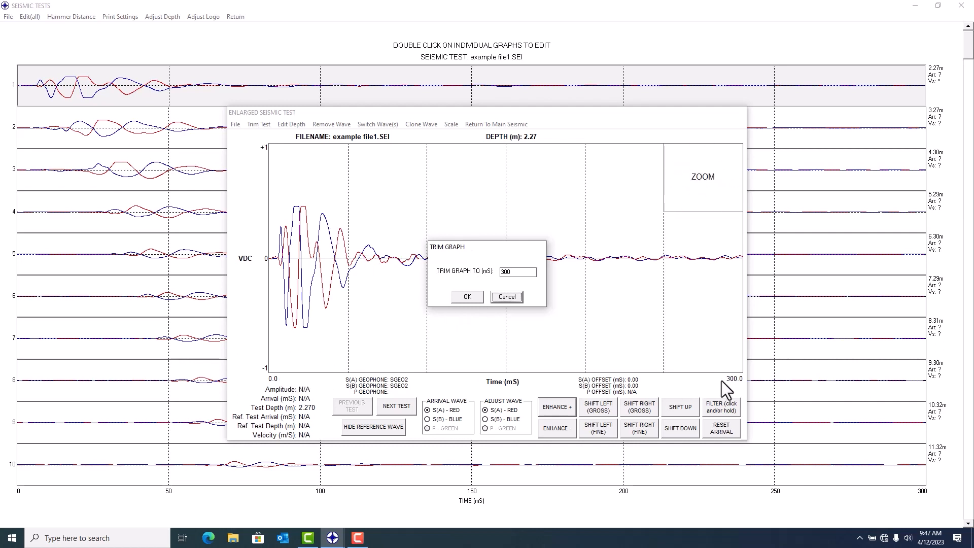
pyautogui.click(516, 274)
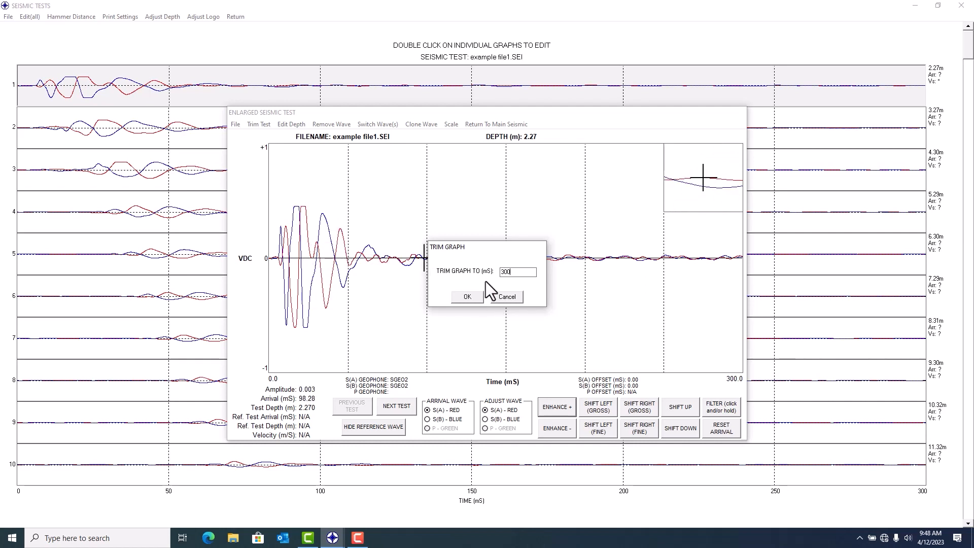
pyautogui.click(514, 297)
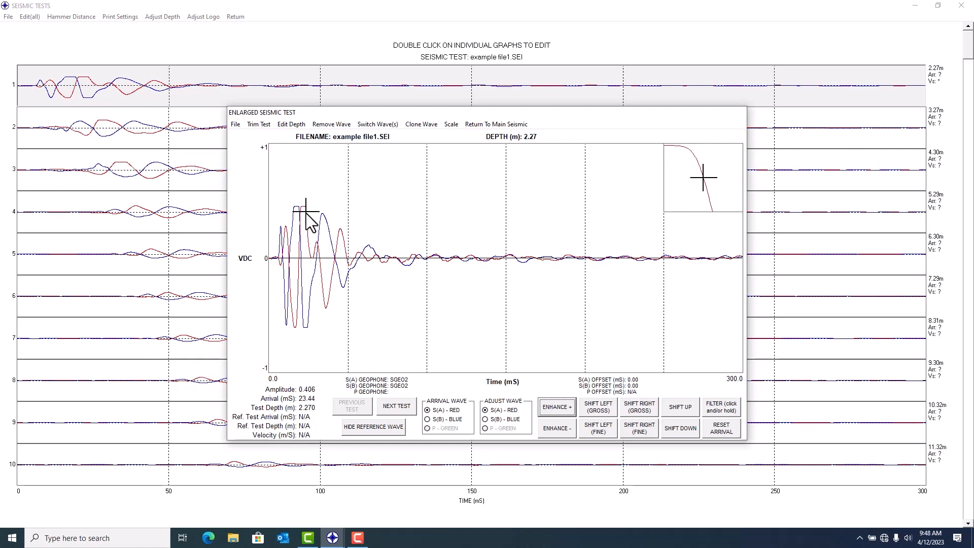
pyautogui.click(330, 126)
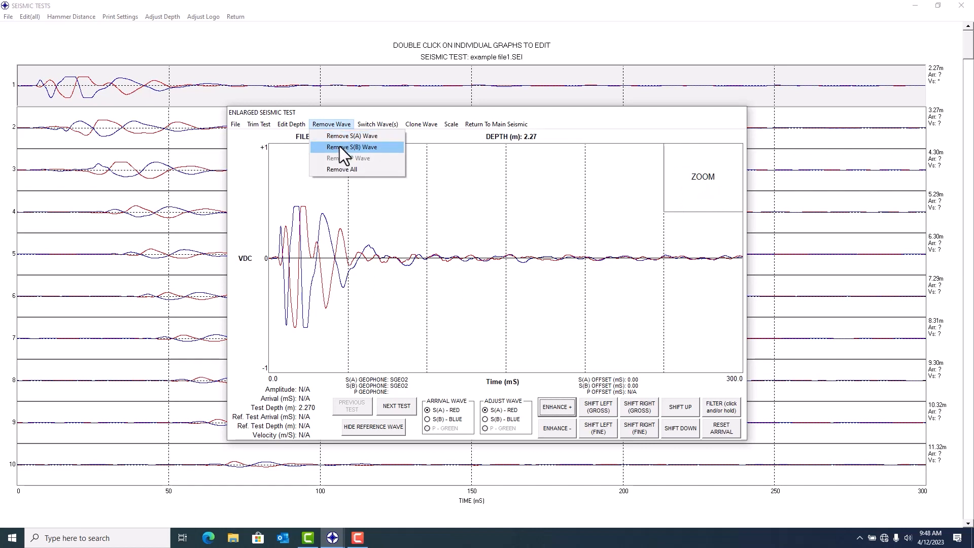
pyautogui.click(315, 211)
# Mark the red wave's arrival in the 2.27 m test at its deep trough, at 16.08 ms, after resetting a stray pick
pyautogui.click(308, 226)
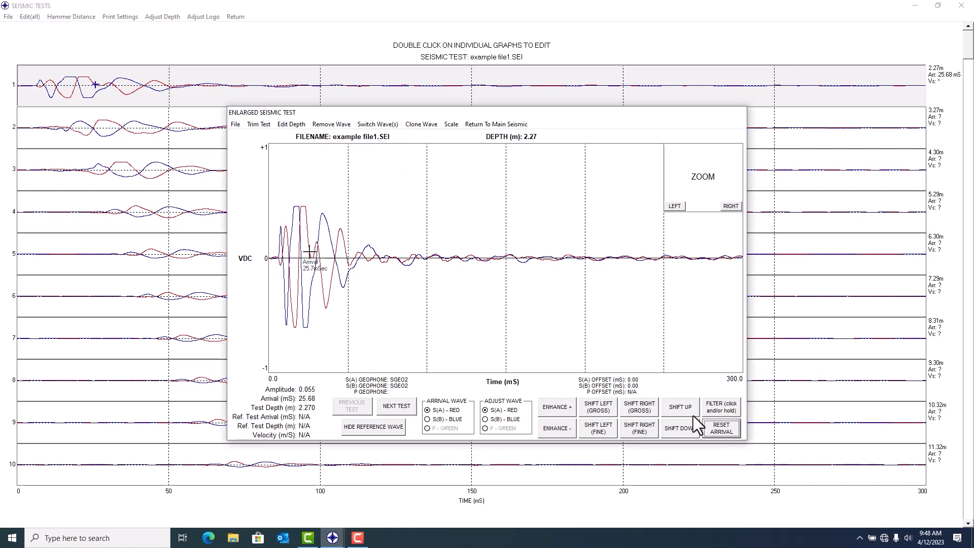
pyautogui.click(719, 427)
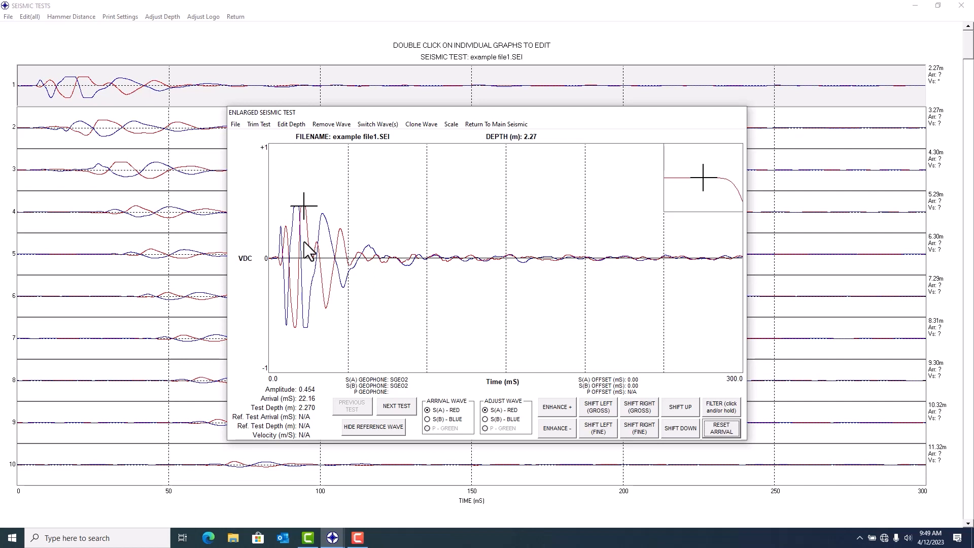
pyautogui.click(299, 244)
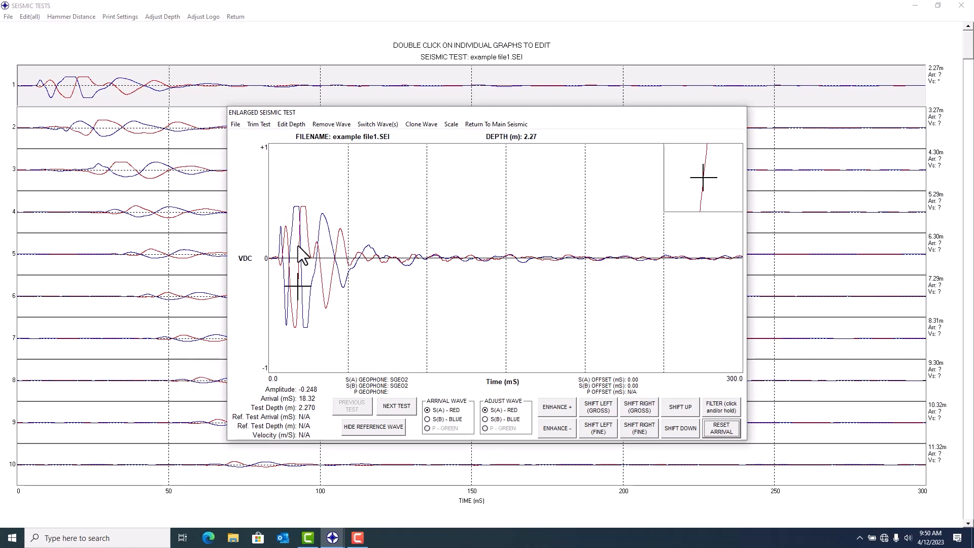
pyautogui.click(297, 248)
pyautogui.click(295, 253)
pyautogui.click(294, 329)
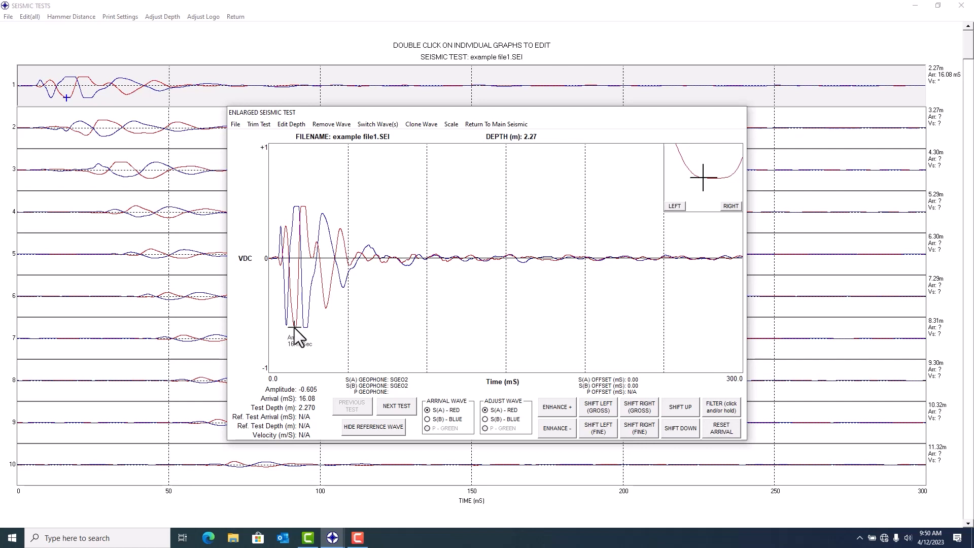
# Advance to the 3.27 m test and mark the red wave's arrival at its main peak, at 28.92 ms
pyautogui.click(394, 404)
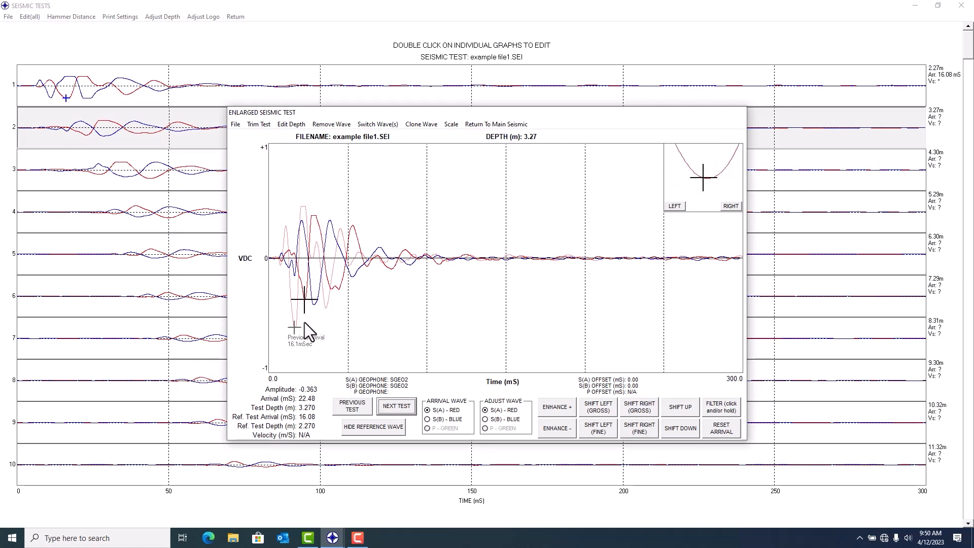
pyautogui.click(305, 321)
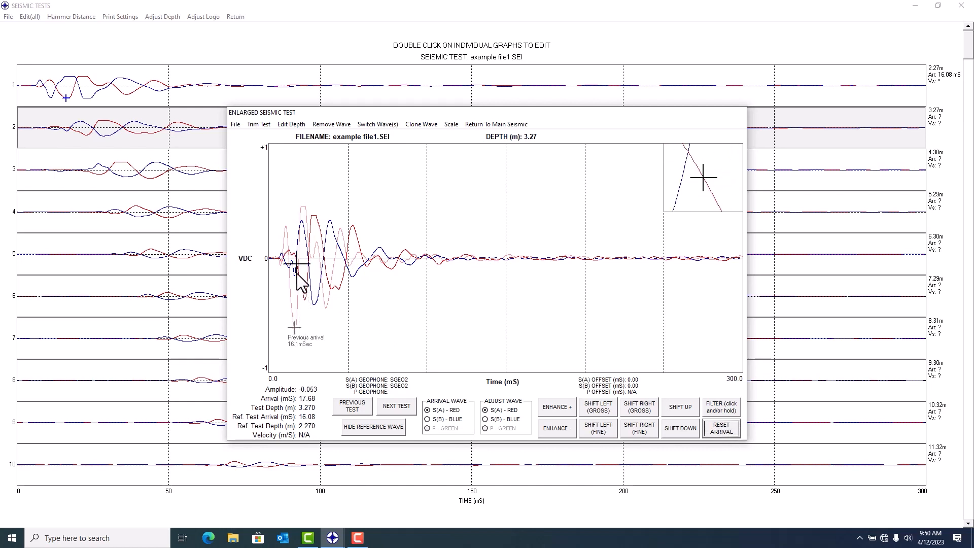
pyautogui.click(315, 215)
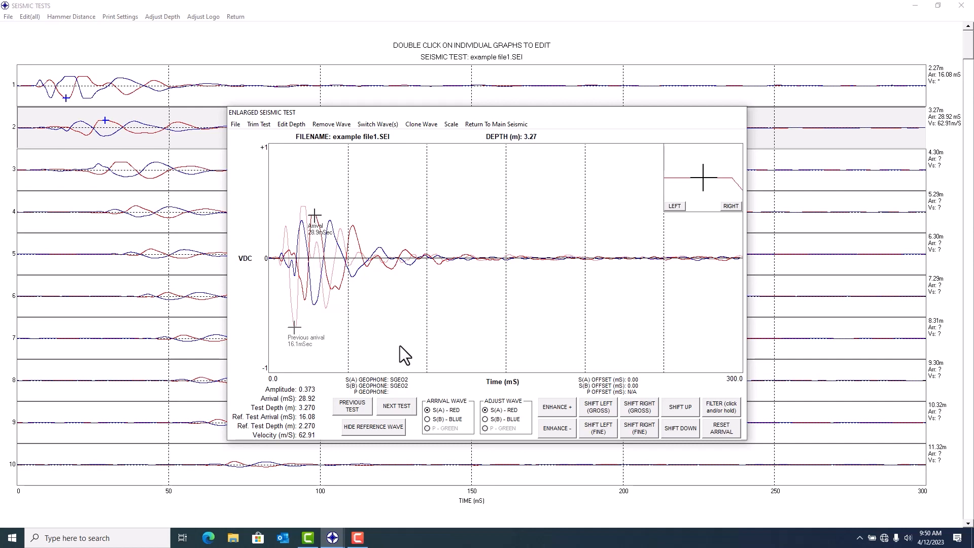
# Reset the arrival picks of the 3.27 m and 2.27 m tests
pyautogui.click(728, 428)
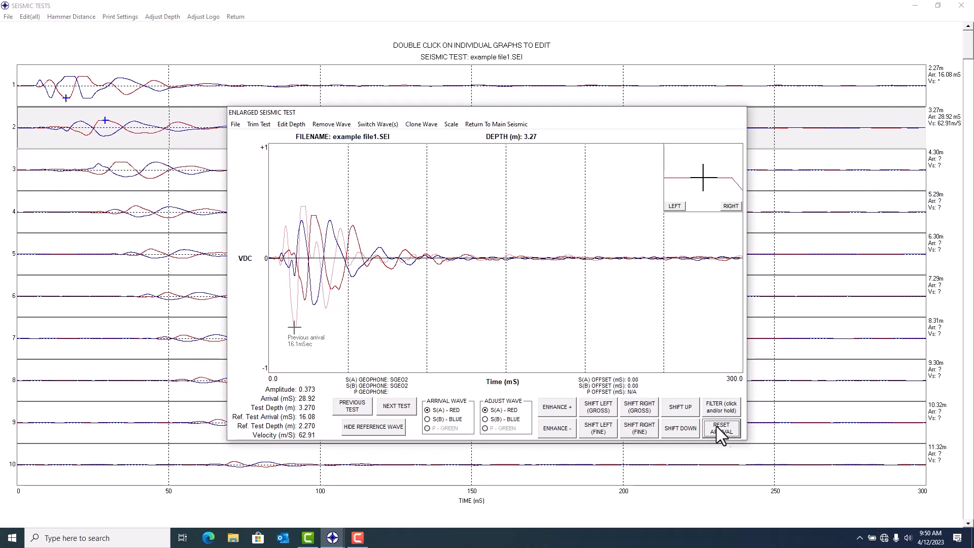
pyautogui.click(350, 405)
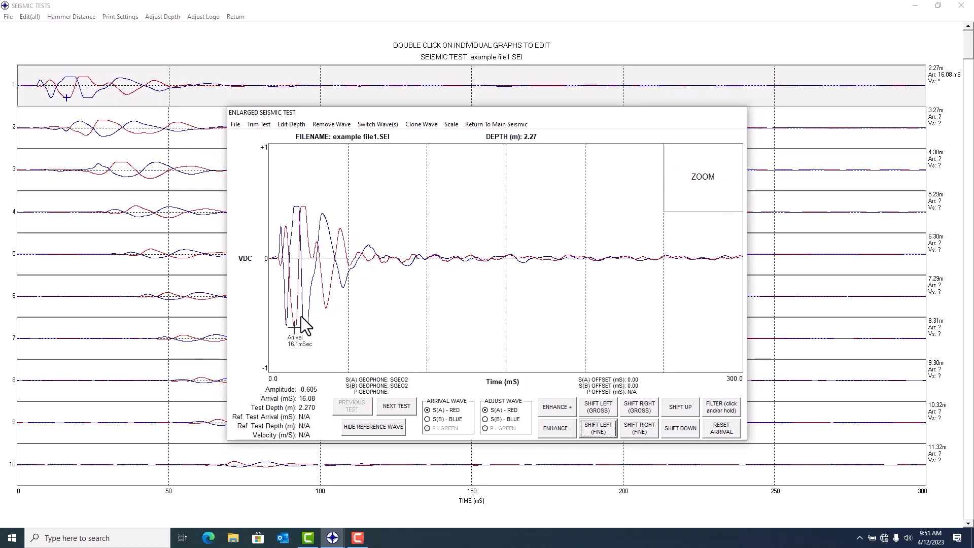
pyautogui.click(716, 431)
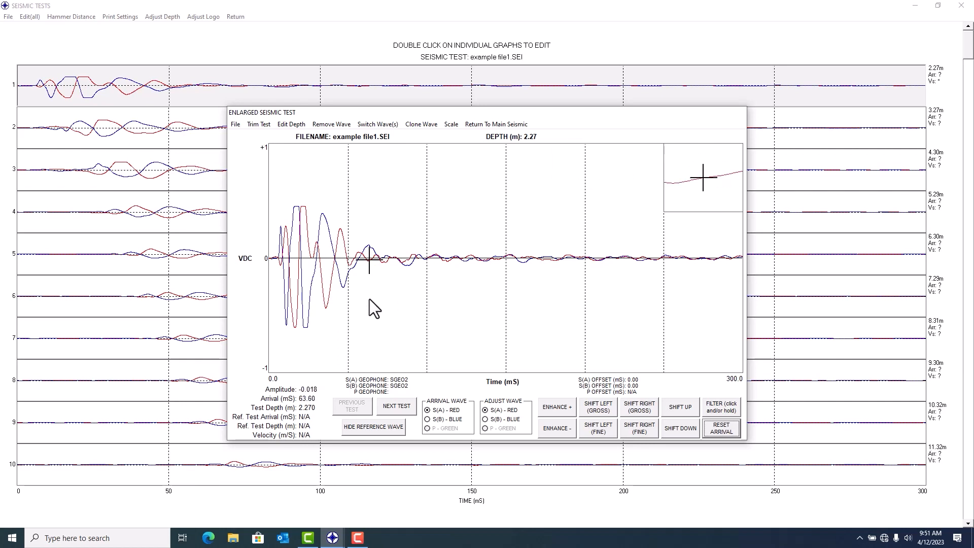
# Return to the main seismic overview and open the deepest test, at 26.67 m, in the enlarged view
pyautogui.click(482, 126)
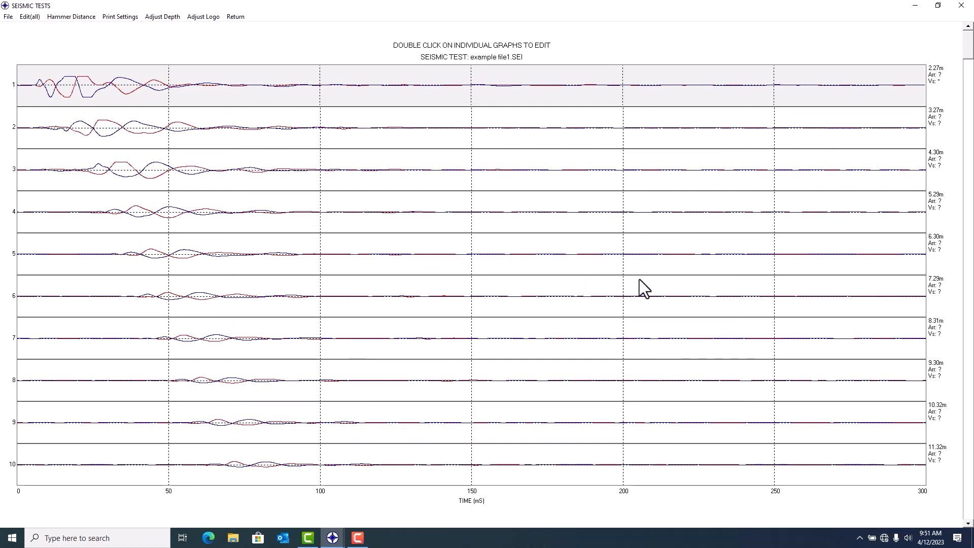
pyautogui.click(967, 523)
pyautogui.click(968, 523)
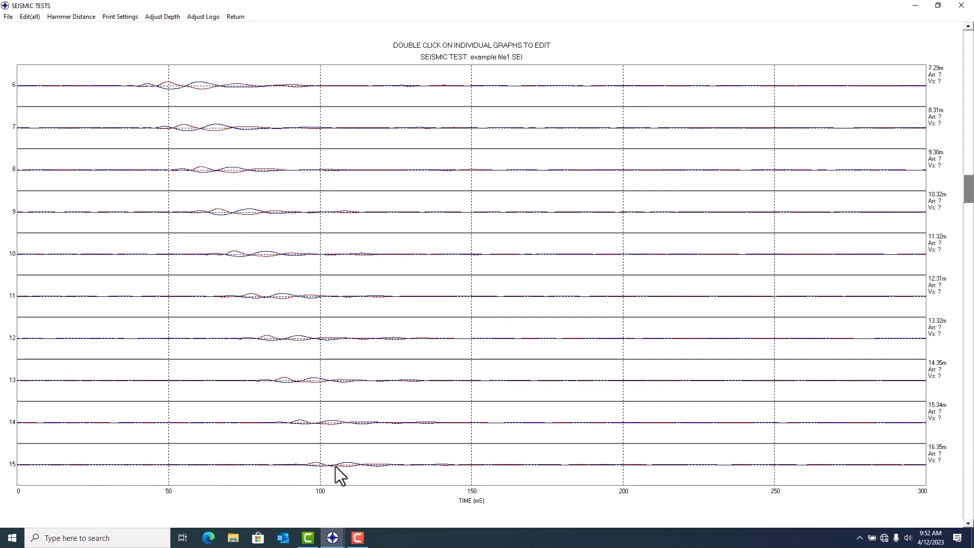
pyautogui.click(967, 524)
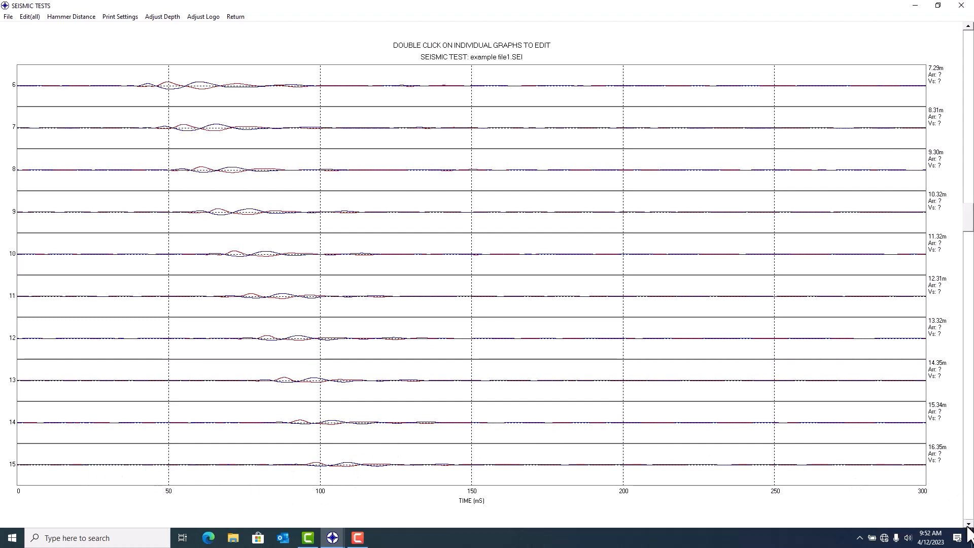
pyautogui.click(967, 525)
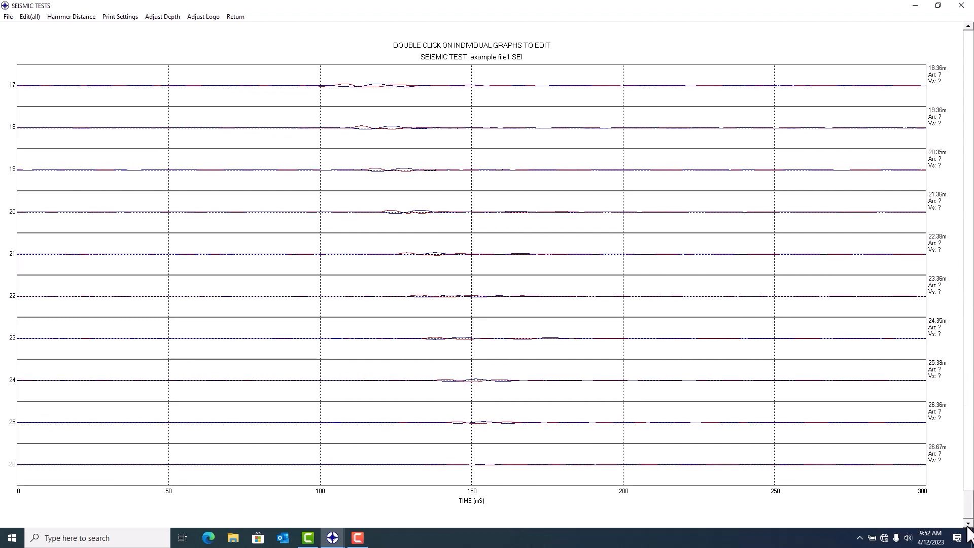
pyautogui.click(479, 459)
pyautogui.doubleClick(479, 459)
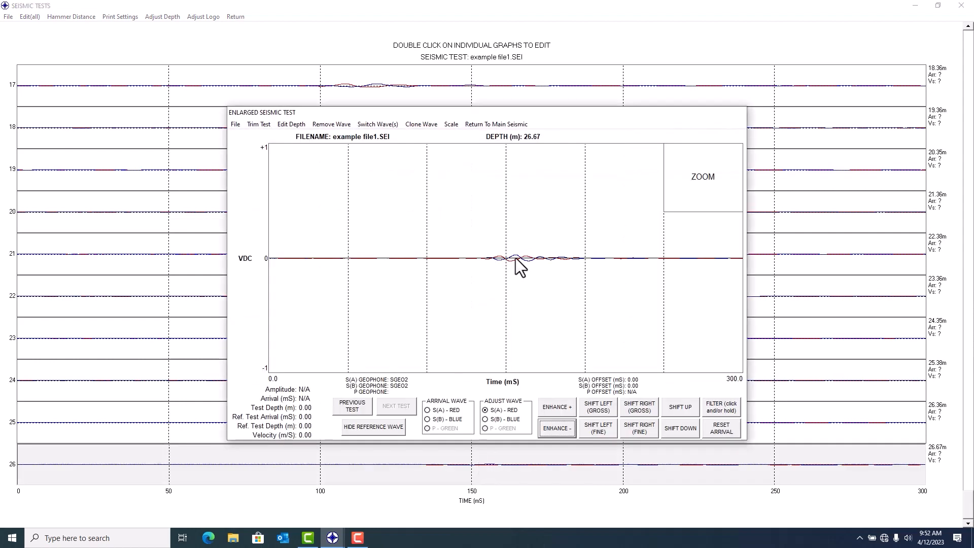
# Set the arrival wave to S(A) - RED and enhance the red wave of the 26.67 m test
pyautogui.click(438, 408)
pyautogui.click(562, 407)
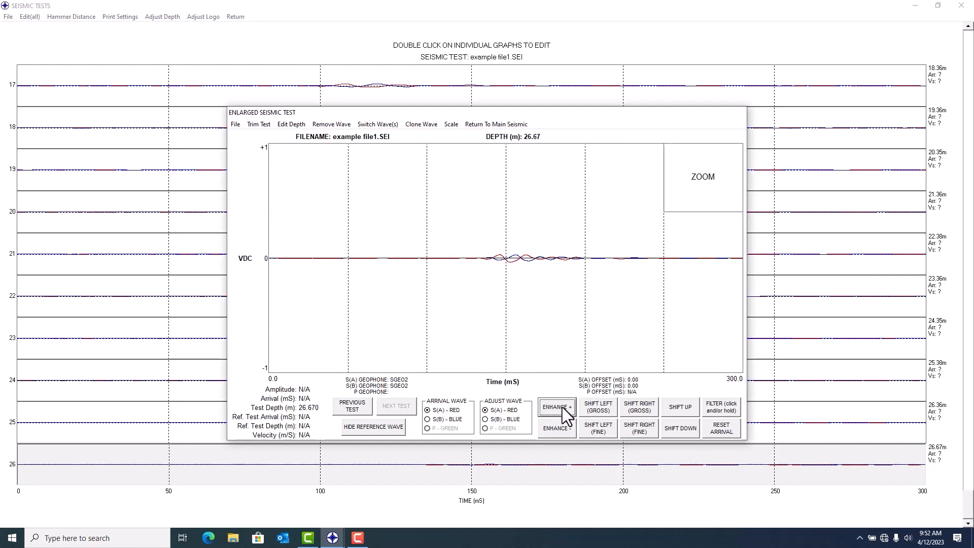
pyautogui.click(567, 405)
# Inspect the S(B) blue wave of the 26.67 m test by tracing it along the time axis
pyautogui.click(532, 287)
pyautogui.moveTo(532, 287); pyautogui.dragTo(333, 299)
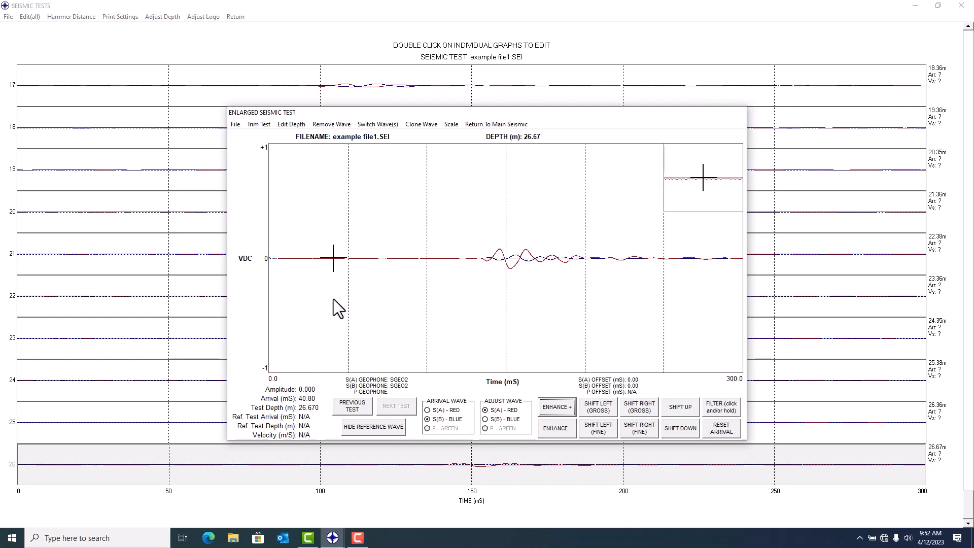
pyautogui.moveTo(333, 299); pyautogui.dragTo(454, 274)
pyautogui.moveTo(454, 274); pyautogui.dragTo(539, 230)
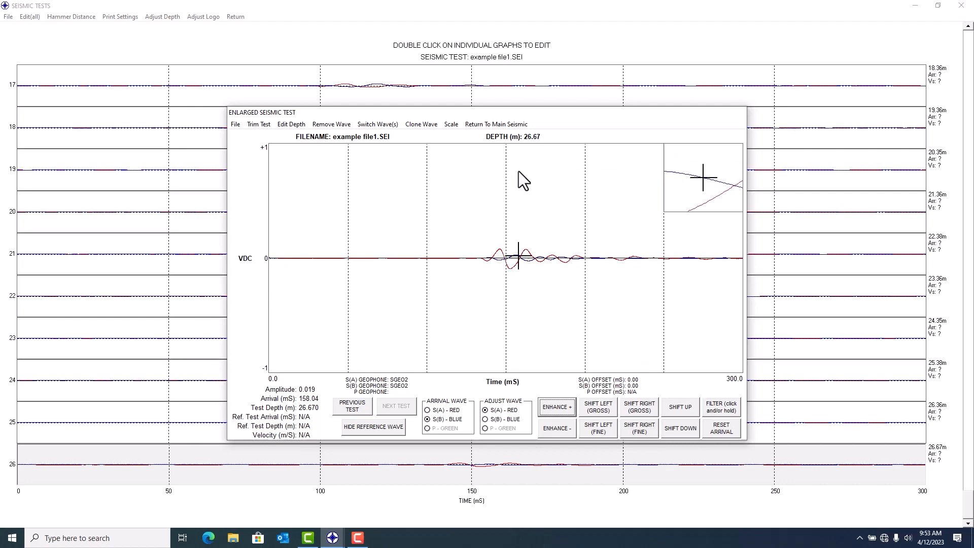
# Open the 23.36 m test in the enlarged view and enhance its S(A) red wave
pyautogui.click(502, 123)
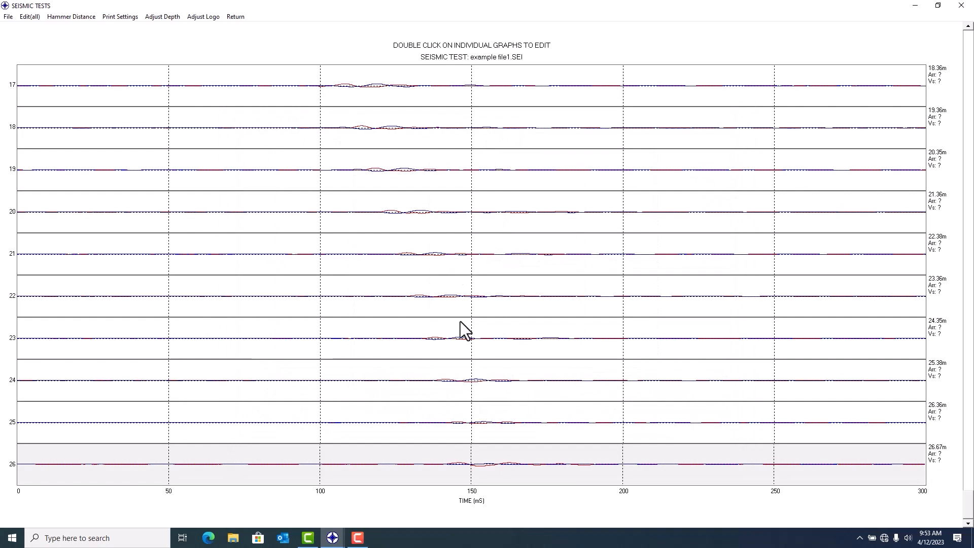
pyautogui.doubleClick(443, 294)
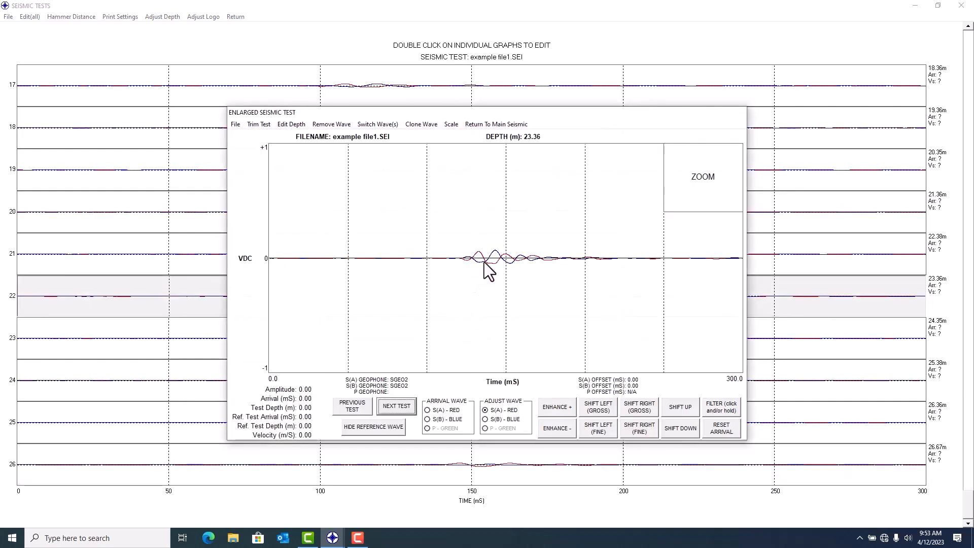
pyautogui.click(567, 408)
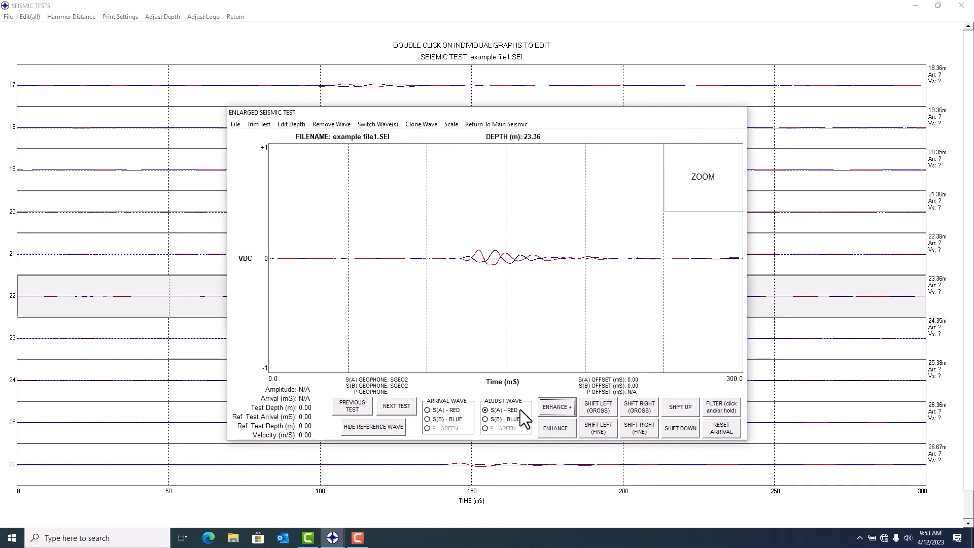
# Enhance the S(B) blue wave of the 23.36 m test and return to the main seismic overview
pyautogui.click(493, 419)
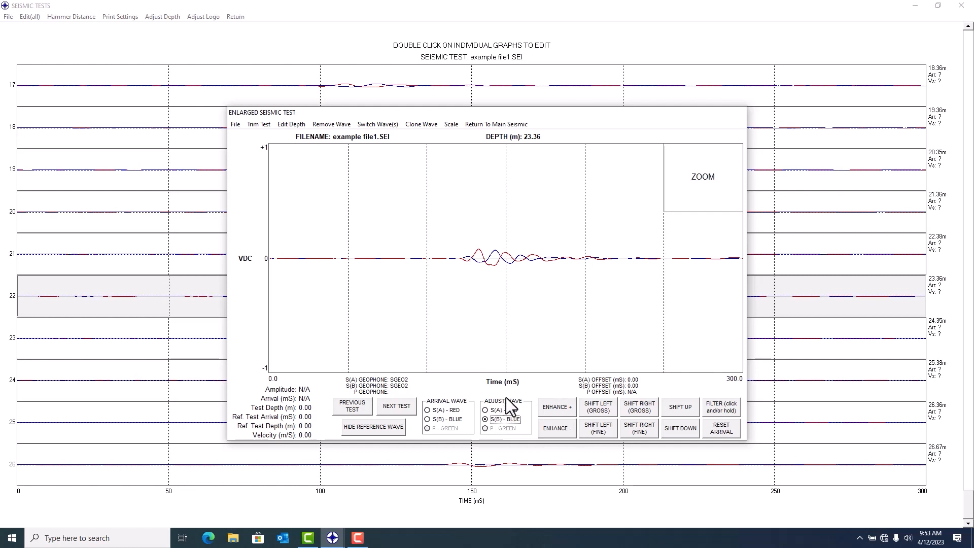
pyautogui.click(558, 406)
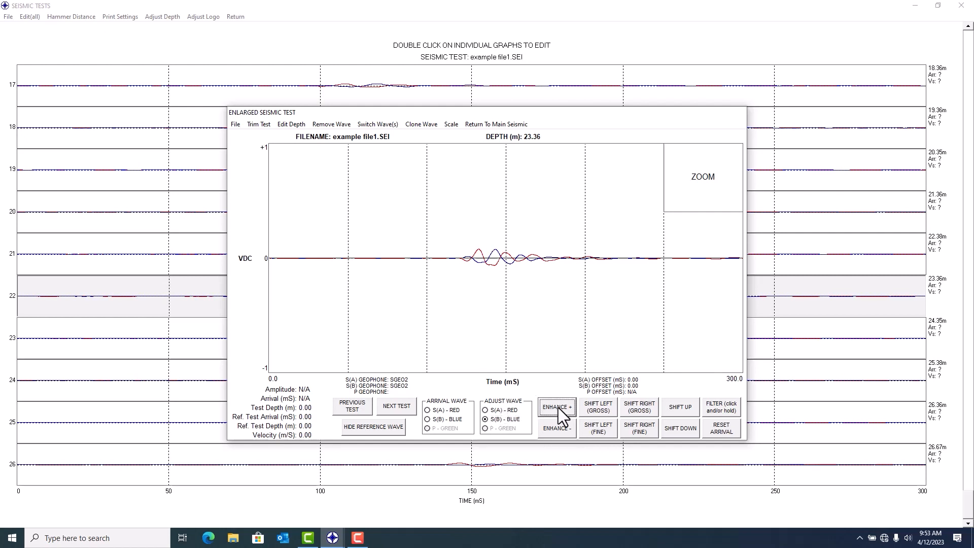
pyautogui.click(558, 406)
pyautogui.click(558, 407)
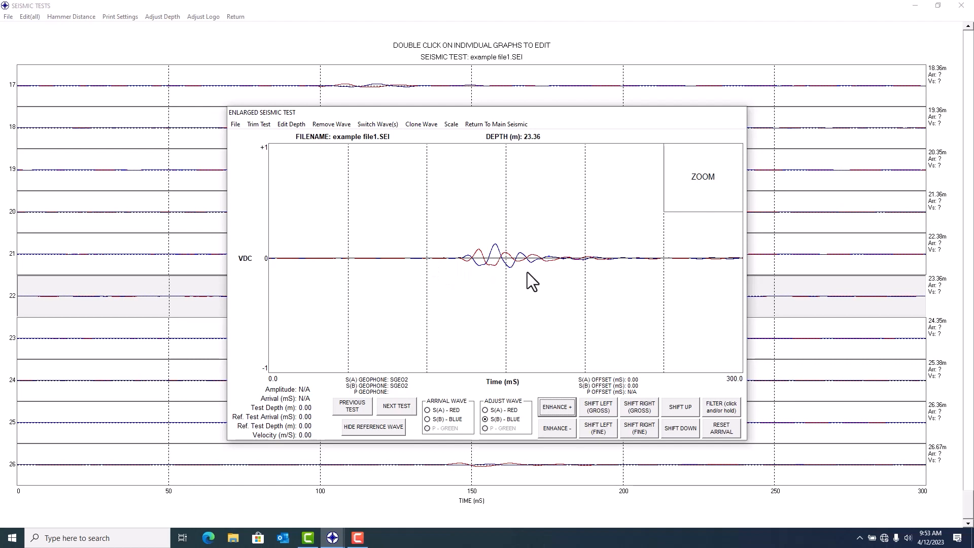
pyautogui.click(517, 124)
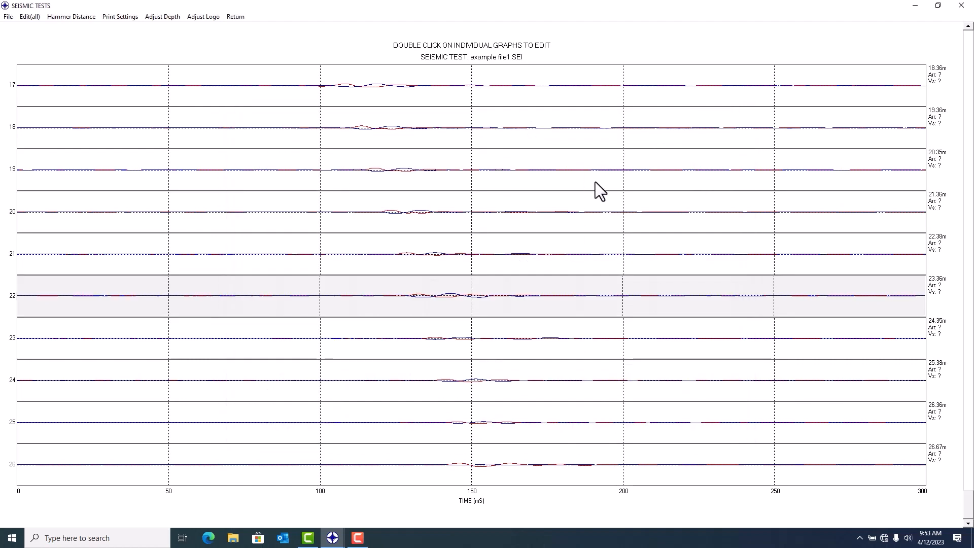
# Open the shallowest test, at 2.27 m, and mark its arrival at the red-blue wave crossover at 12.64 ms
pyautogui.moveTo(968, 504); pyautogui.dragTo(952, 328)
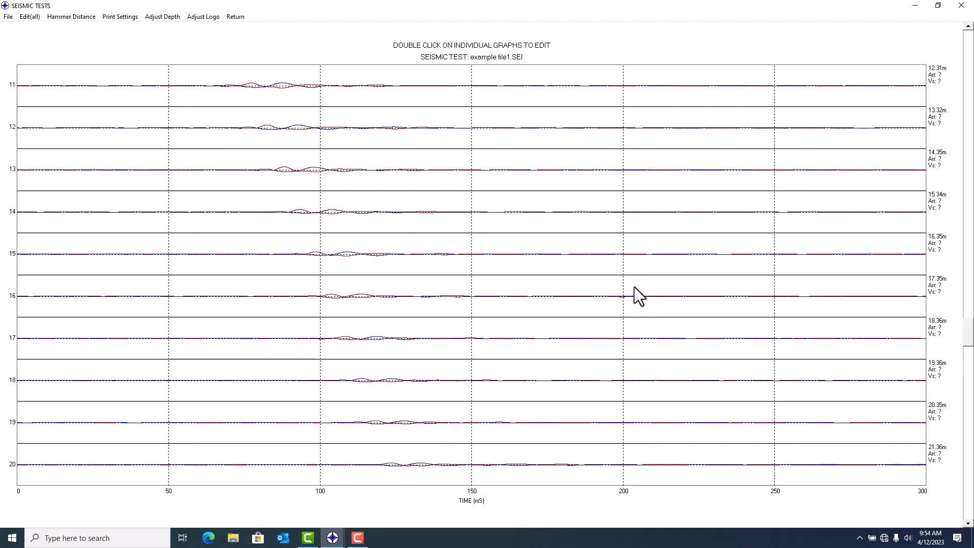
pyautogui.moveTo(967, 334); pyautogui.dragTo(968, 43)
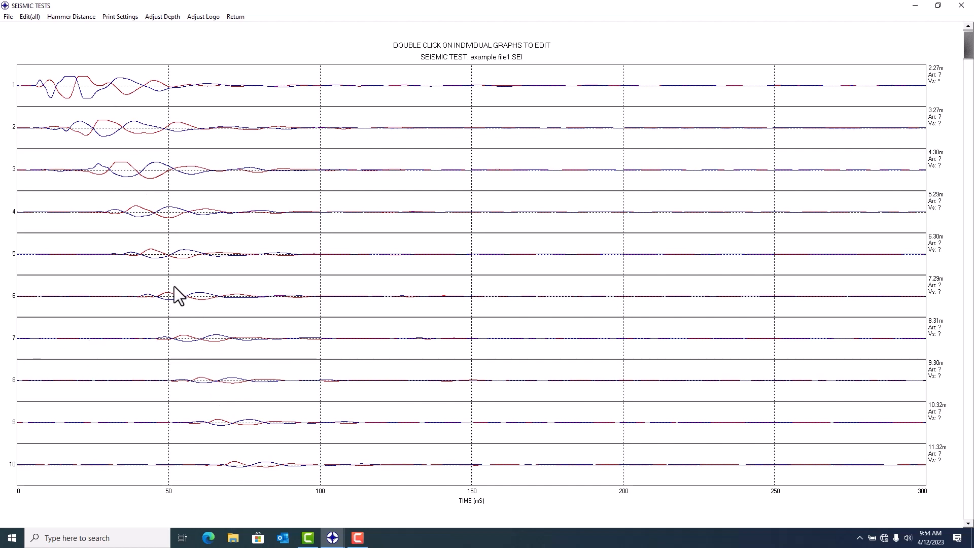
pyautogui.doubleClick(75, 92)
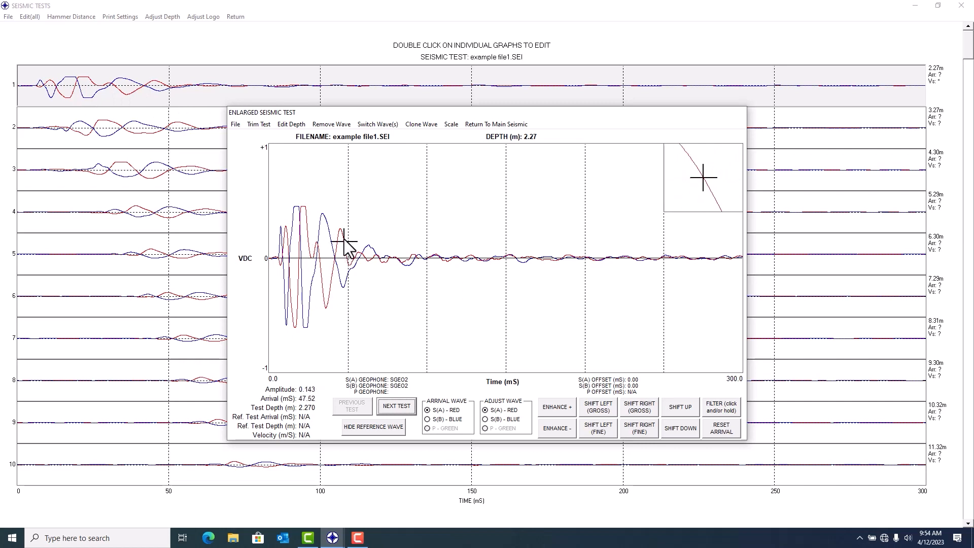
pyautogui.click(289, 243)
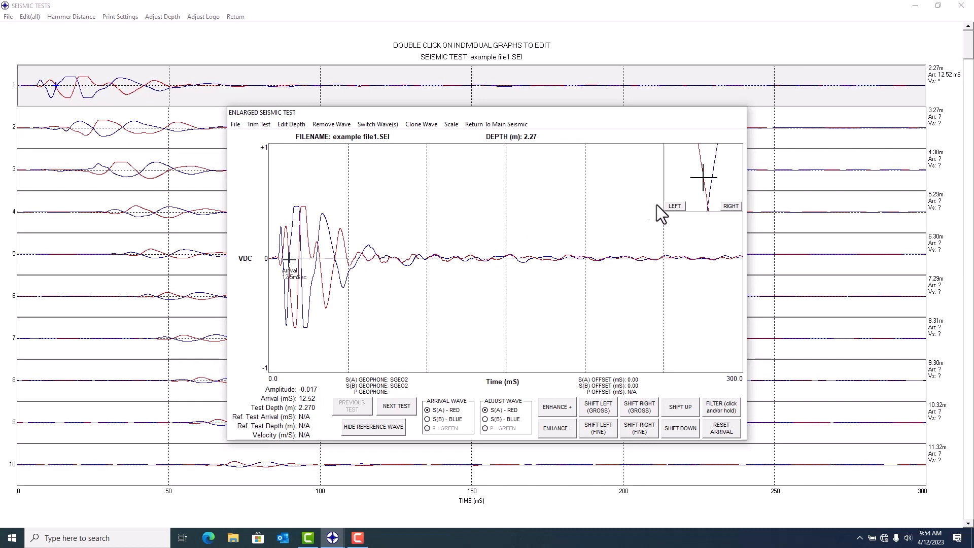
pyautogui.click(730, 206)
pyautogui.click(730, 206)
pyautogui.click(730, 206)
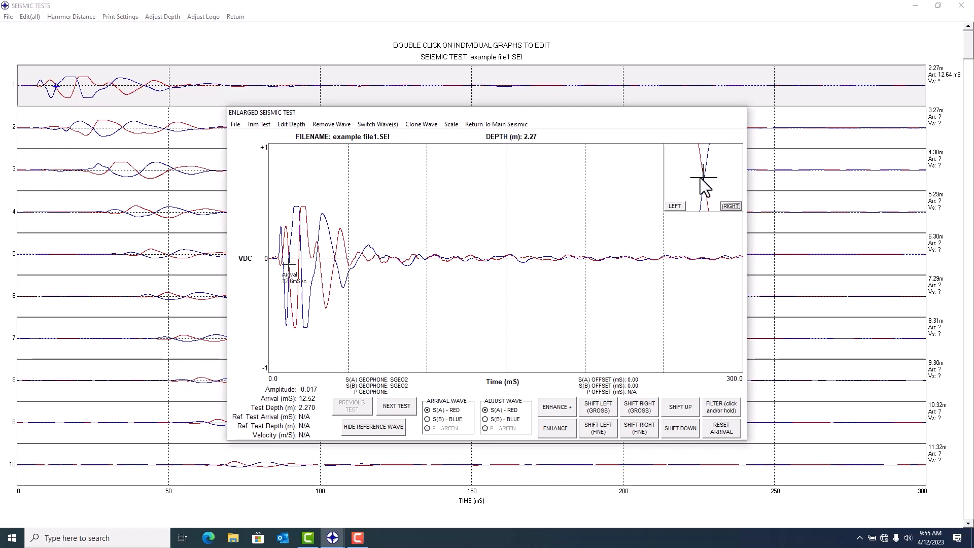
# Go to the 3.27 m test and mark its arrival at the wave crossover, fine-tuned to 17.24 ms
pyautogui.click(395, 406)
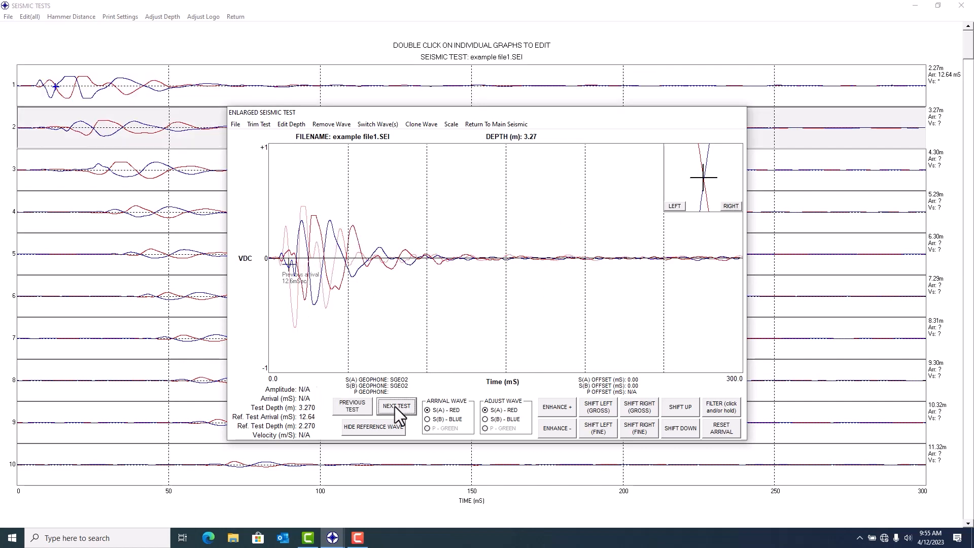
pyautogui.click(297, 302)
pyautogui.click(676, 206)
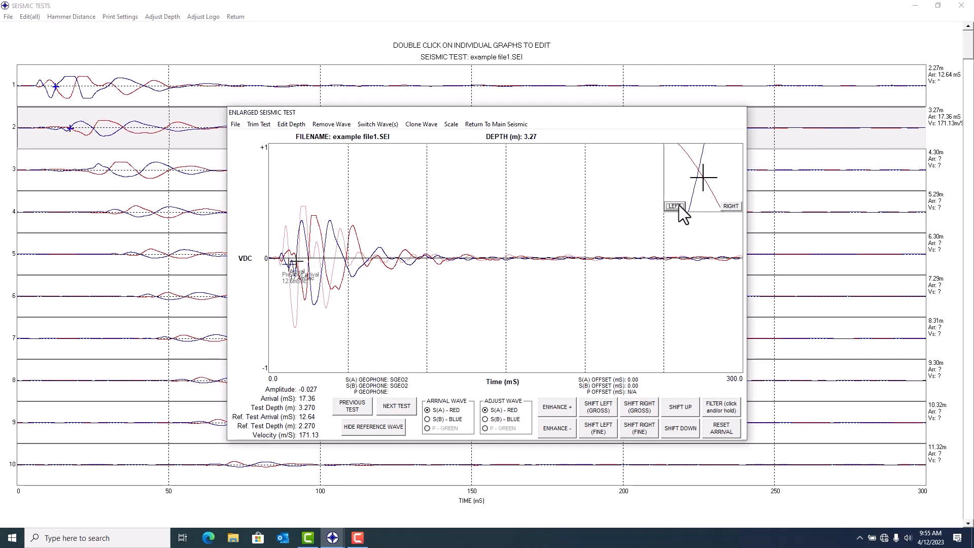
pyautogui.click(676, 206)
pyautogui.click(678, 205)
pyautogui.click(678, 205)
# Compare the 3.27 m test with and without the reference wave, leaving the reference wave hidden
pyautogui.click(371, 425)
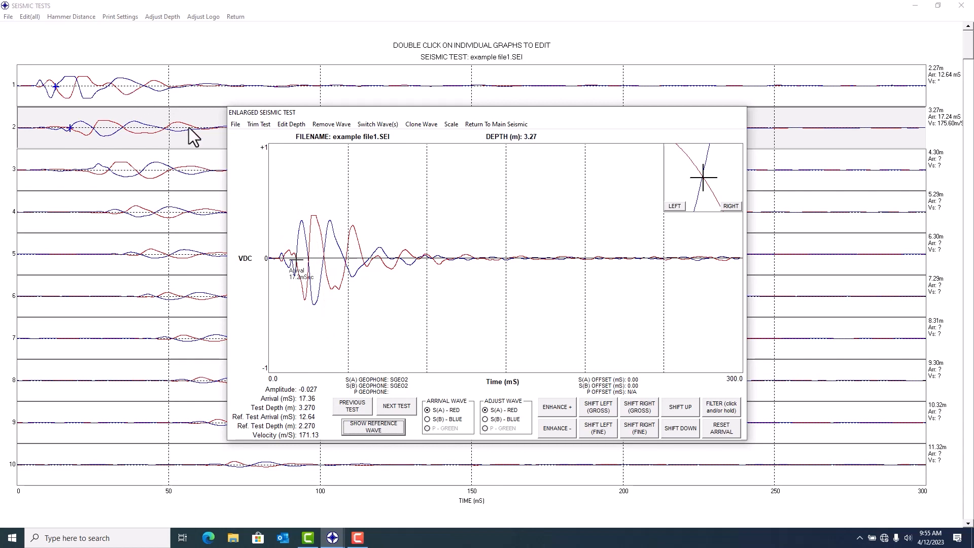
pyautogui.click(358, 427)
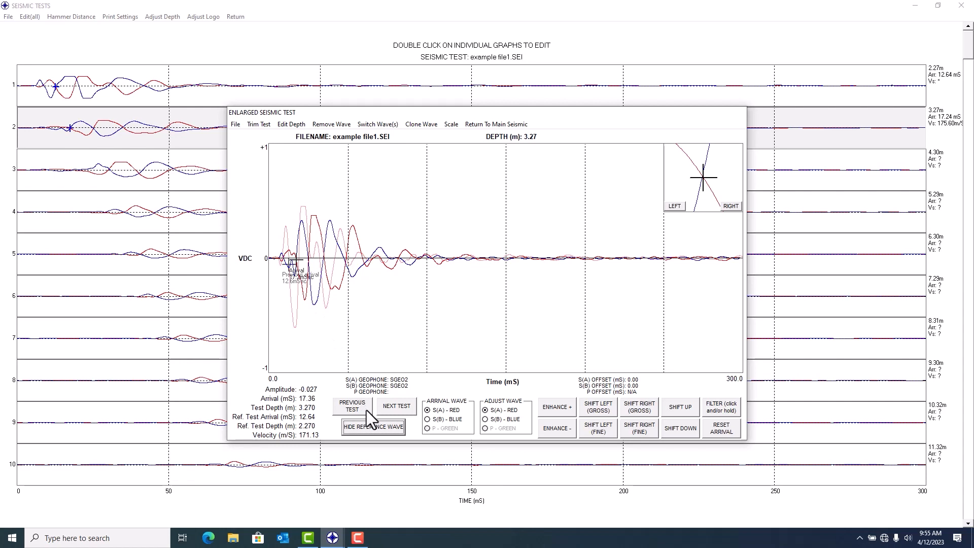
pyautogui.click(372, 426)
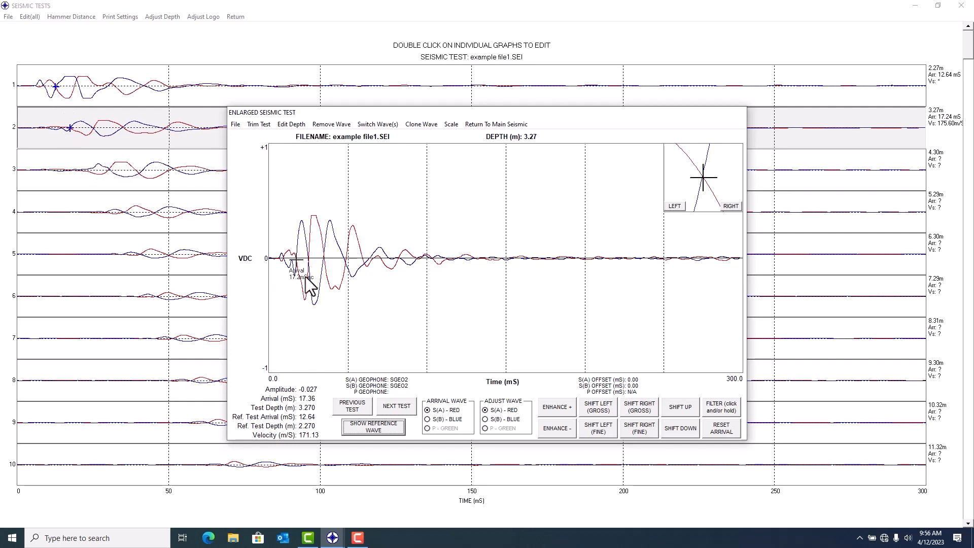
# Go to the 4.30 m test and mark its arrival at the red-blue crossover, fine-tuned to 40.12 ms
pyautogui.click(397, 405)
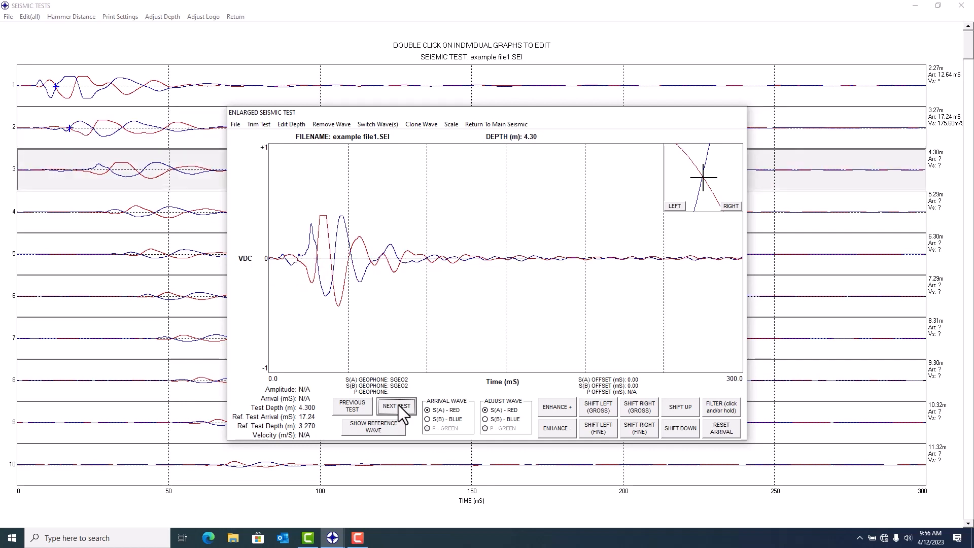
pyautogui.moveTo(355, 338); pyautogui.dragTo(322, 279)
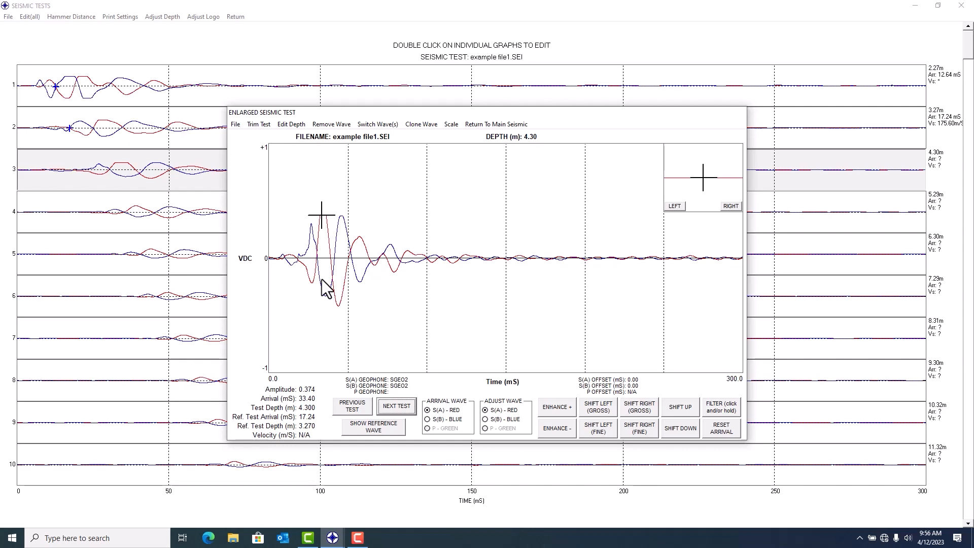
pyautogui.moveTo(321, 284)
pyautogui.mouseDown()
pyautogui.moveTo(332, 289)
pyautogui.moveTo(329, 277)
pyautogui.mouseUp()
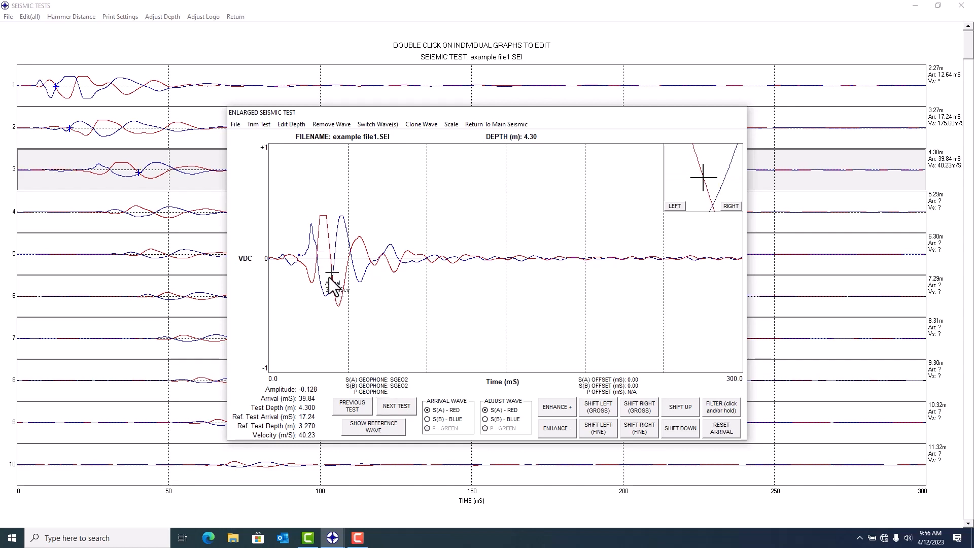
pyautogui.click(727, 206)
pyautogui.click(726, 206)
pyautogui.click(730, 206)
pyautogui.click(727, 206)
pyautogui.click(727, 205)
pyautogui.click(729, 206)
pyautogui.click(726, 205)
# Go to the 5.29 m test and mark its arrival at the wave crossover at 45.20 ms
pyautogui.click(397, 403)
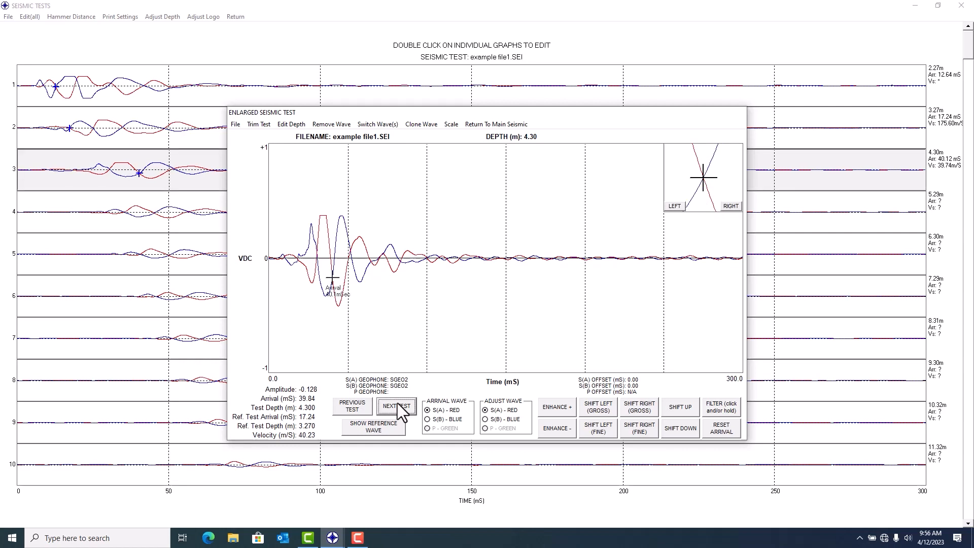
pyautogui.click(339, 276)
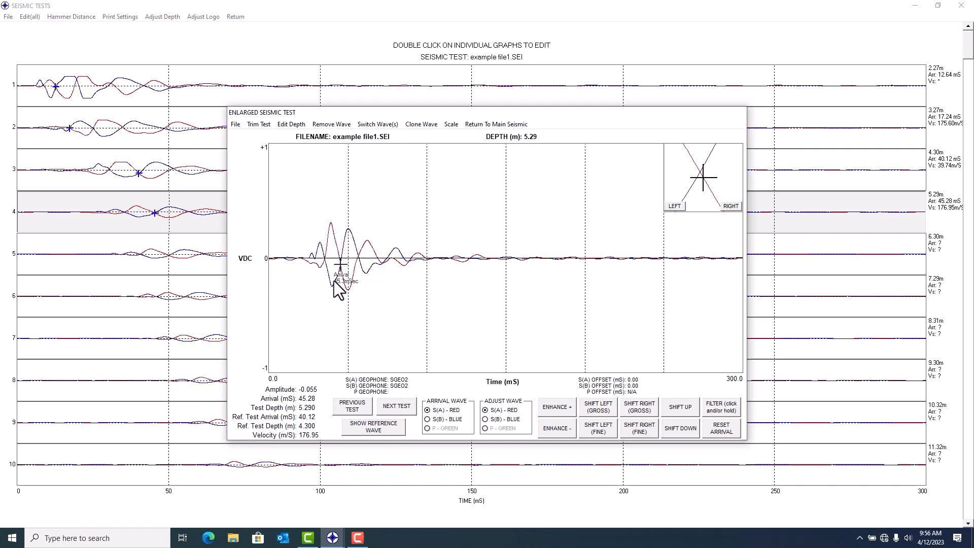
pyautogui.click(672, 207)
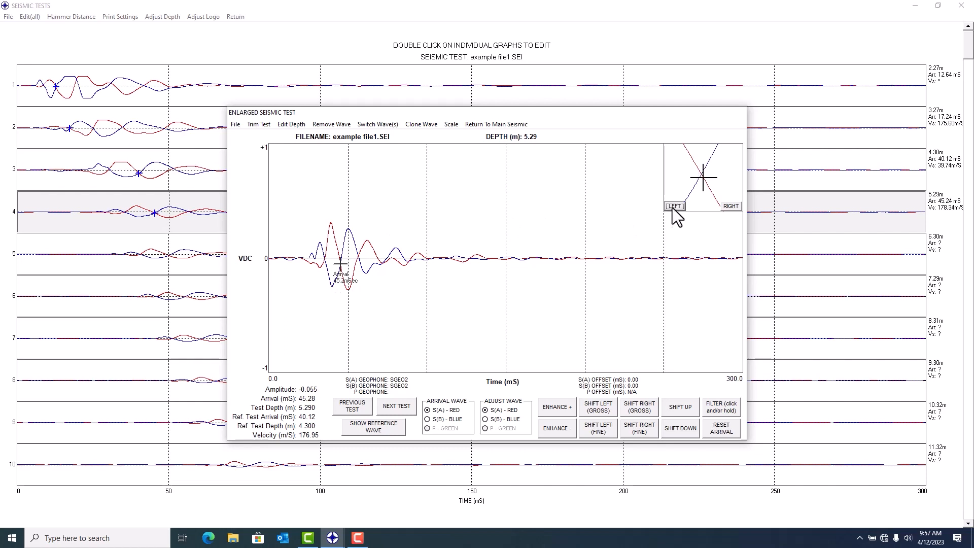
pyautogui.click(671, 208)
# Go to the 6.30 m test and mark its arrival at the wave crossover, fine-tuned to 49.92 ms
pyautogui.click(400, 407)
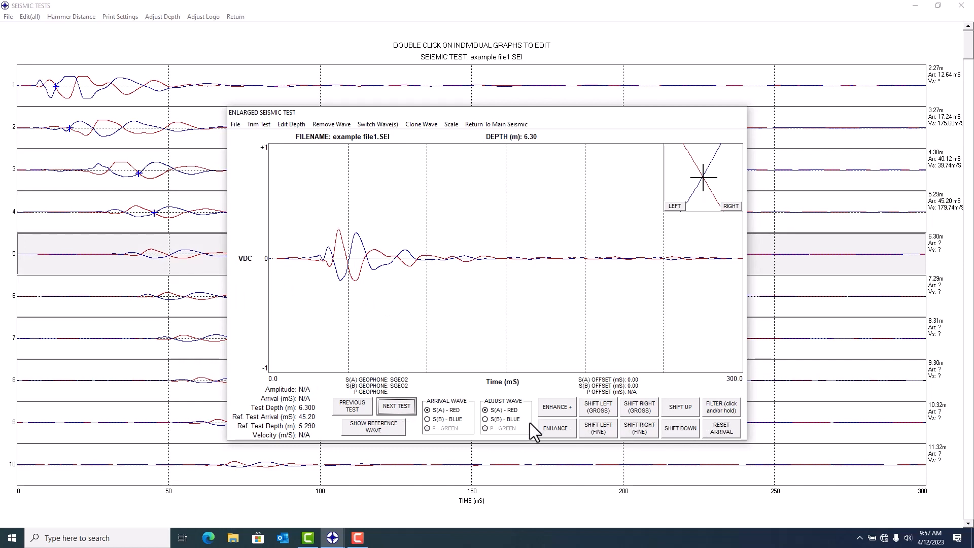
pyautogui.click(347, 281)
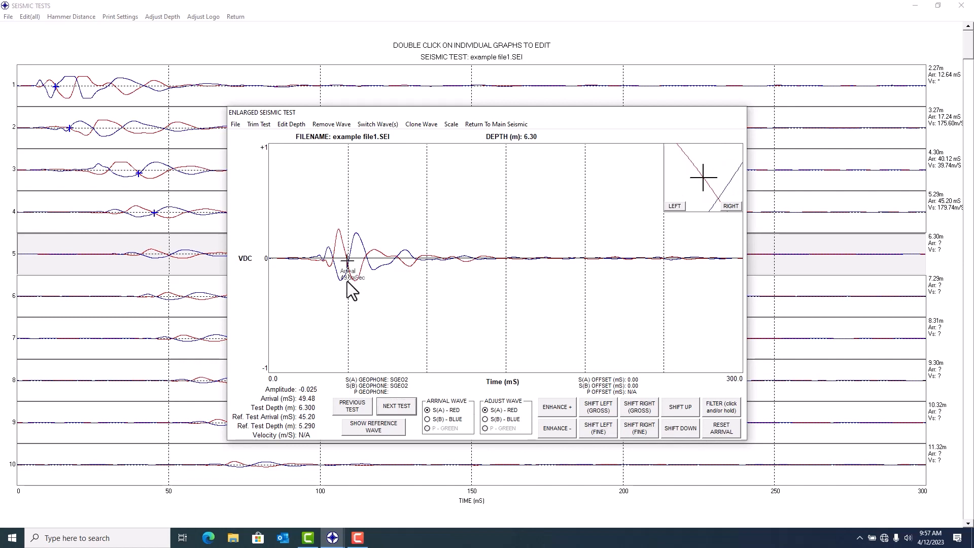
pyautogui.click(725, 206)
pyautogui.click(726, 206)
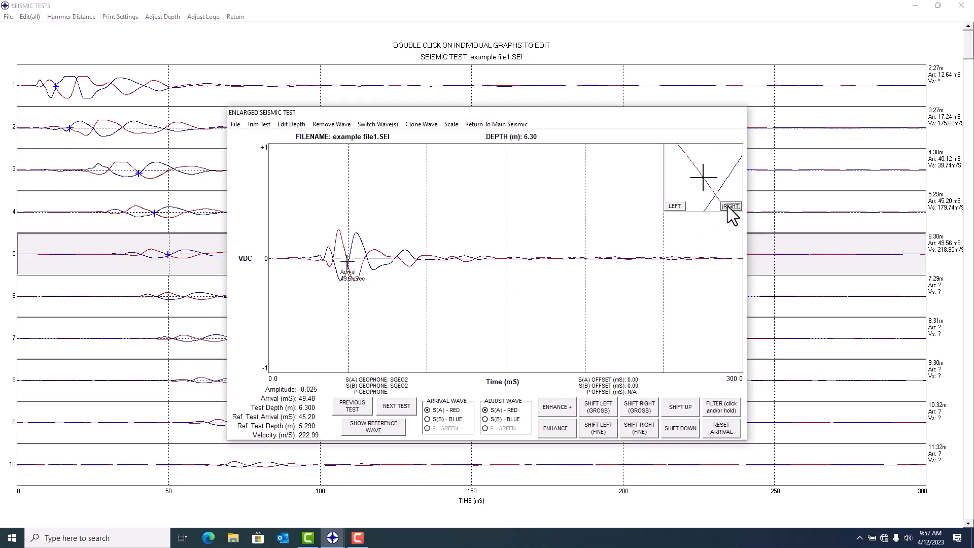
pyautogui.click(727, 206)
pyautogui.click(727, 206)
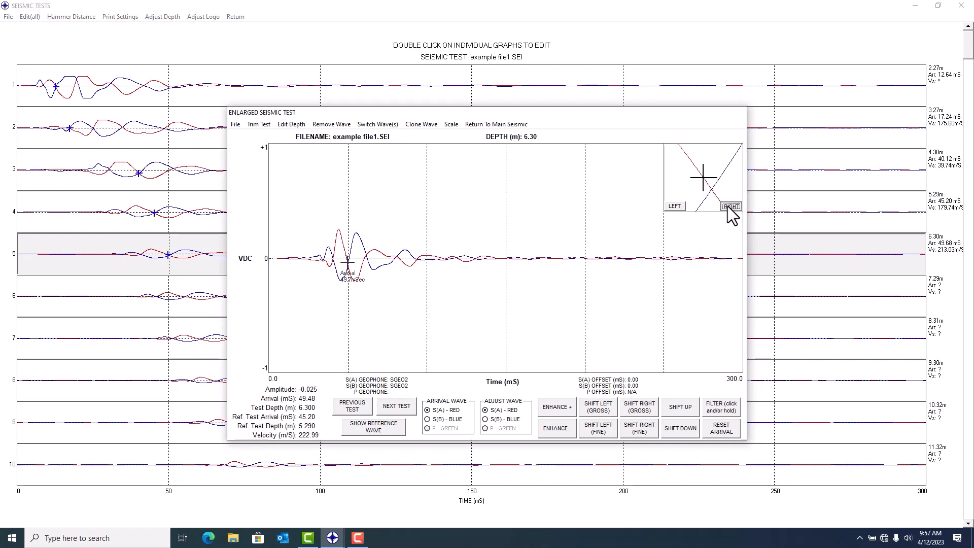
pyautogui.click(727, 206)
pyautogui.click(727, 205)
pyautogui.click(727, 206)
# Go to the 7.29 m test and enhance its S(A) red and S(B) blue waves to similar amplitudes
pyautogui.click(397, 406)
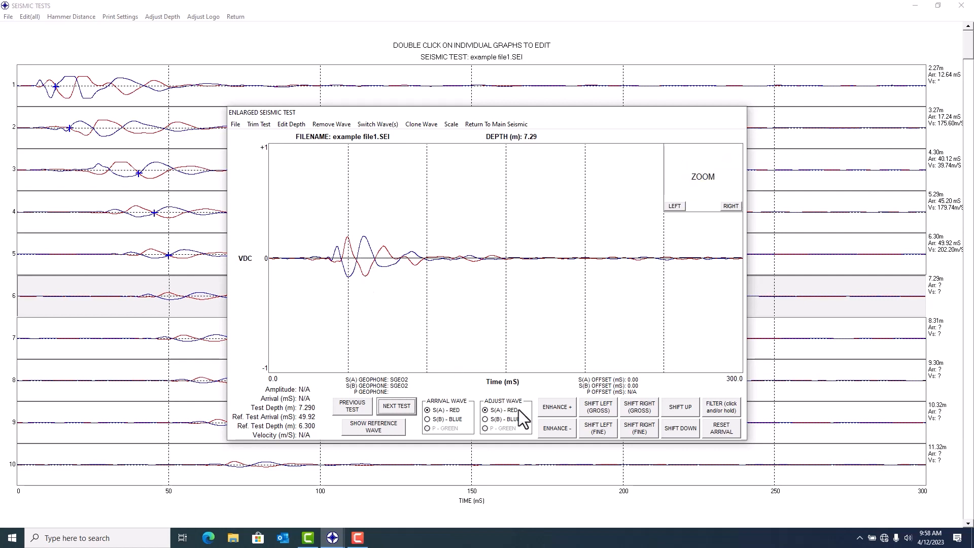
pyautogui.click(552, 407)
pyautogui.click(552, 406)
pyautogui.click(552, 407)
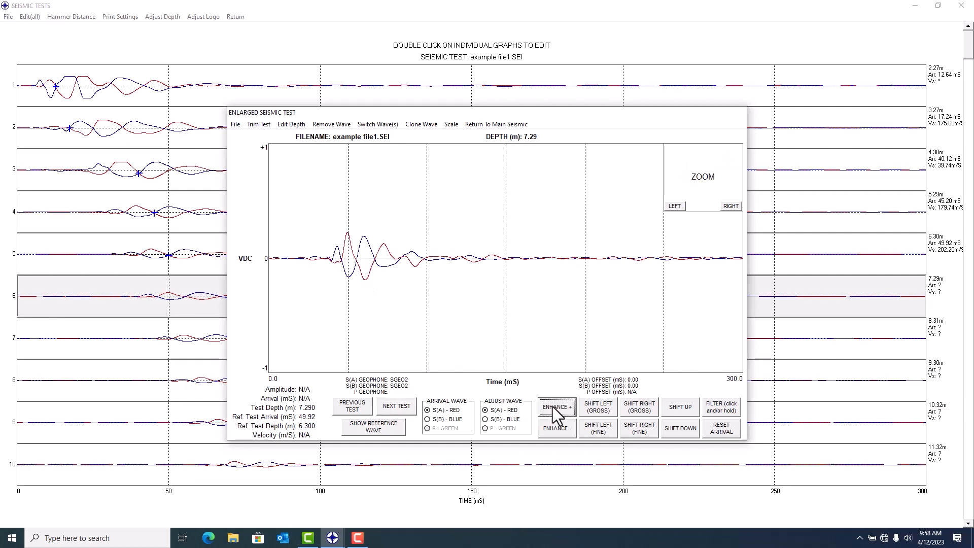
pyautogui.click(552, 407)
pyautogui.click(485, 419)
pyautogui.click(565, 405)
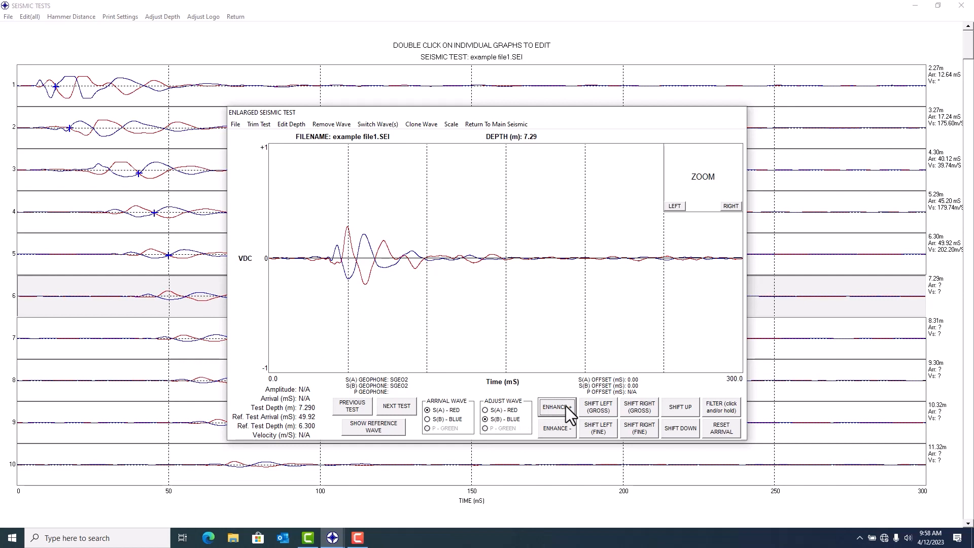
pyautogui.click(565, 406)
pyautogui.click(565, 406)
# Filter the S(B) blue and S(A) red waves of the 7.29 m test
pyautogui.click(729, 405)
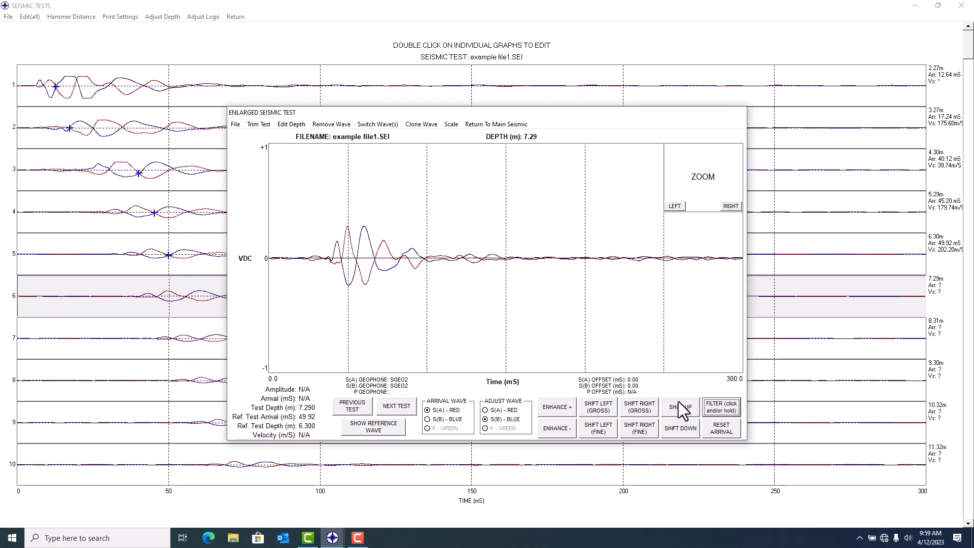
pyautogui.click(502, 409)
pyautogui.click(724, 409)
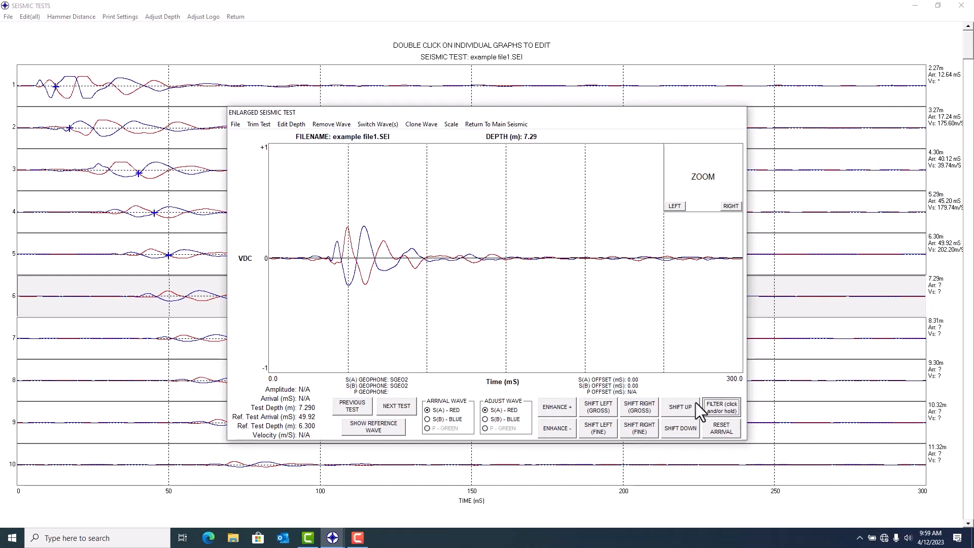
# Mark the wave-crossover arrivals of the 7.29 m test at 55.32 ms and the 8.31 m test at 60.36 ms
pyautogui.click(356, 270)
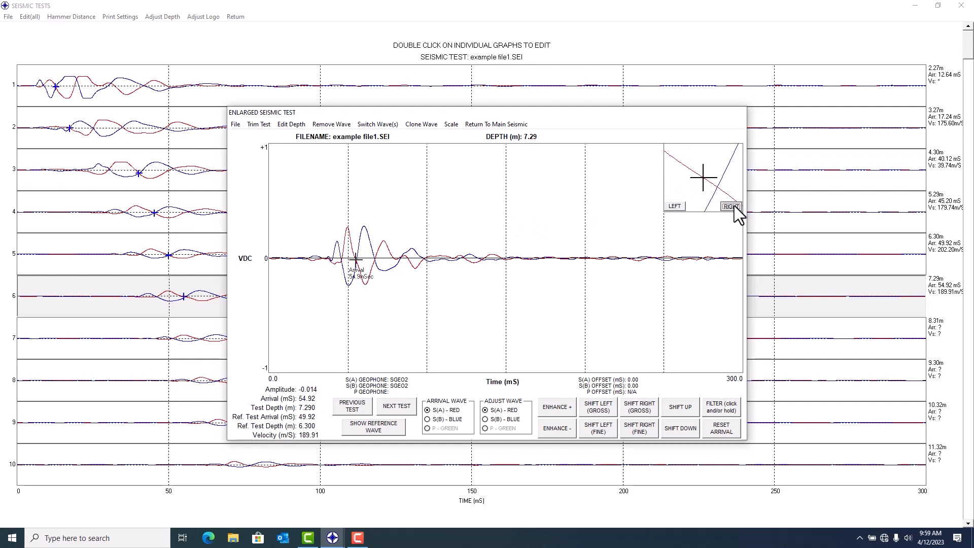
pyautogui.click(392, 406)
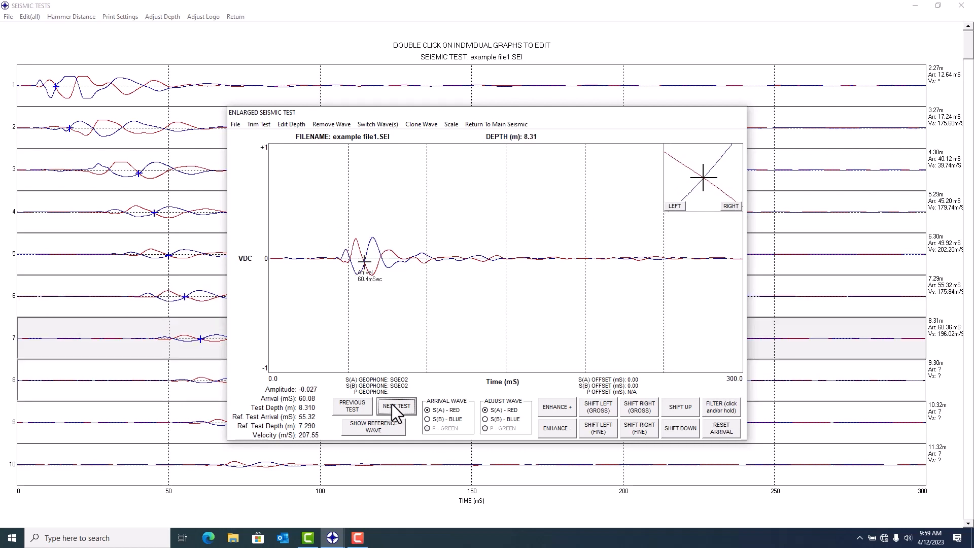
# Mark the arrival of the 9.30 m test at the wave crossover at 65.60 ms and move on to the next test
pyautogui.click(392, 406)
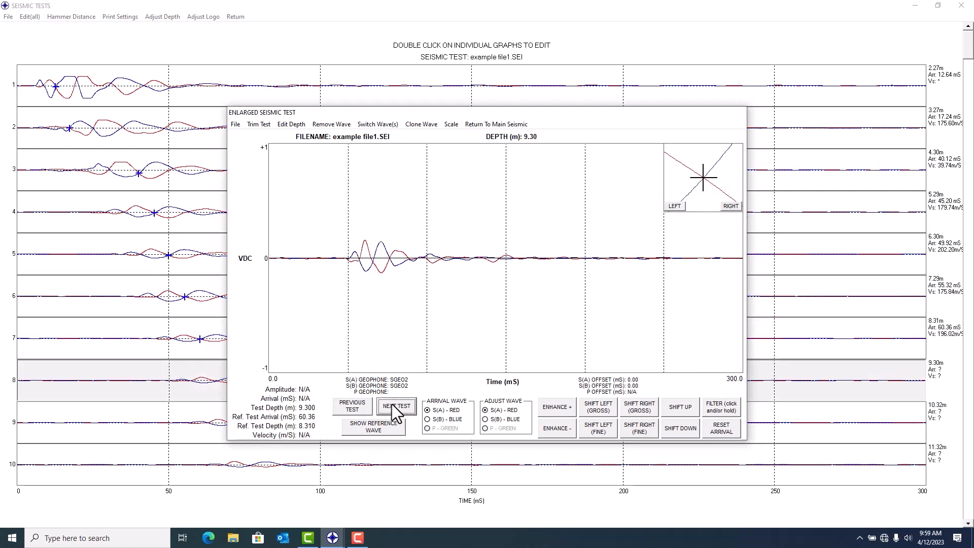
pyautogui.click(372, 302)
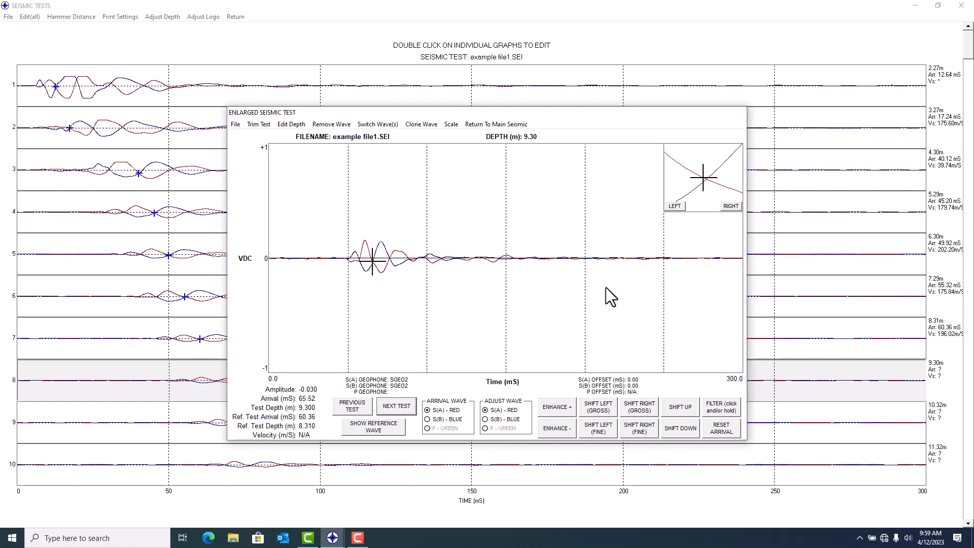
pyautogui.click(732, 204)
pyautogui.click(731, 206)
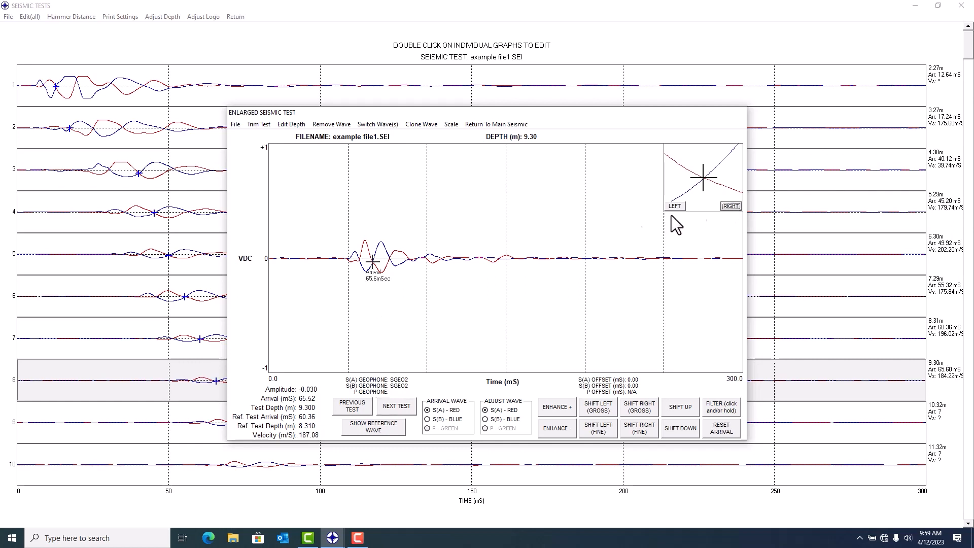
pyautogui.click(395, 405)
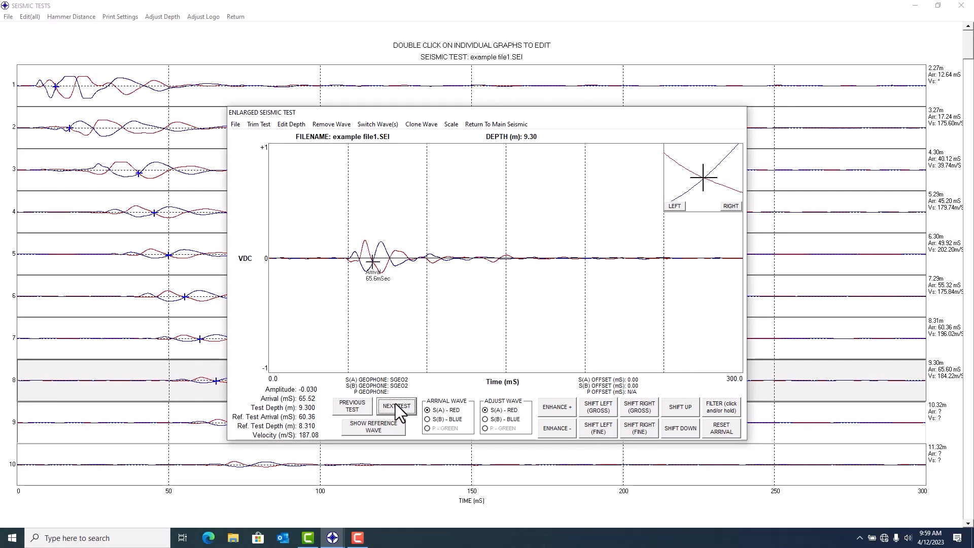
# Mark the arrival of the 10.32 m test at the wave crossover at 70.96 ms
pyautogui.click(382, 315)
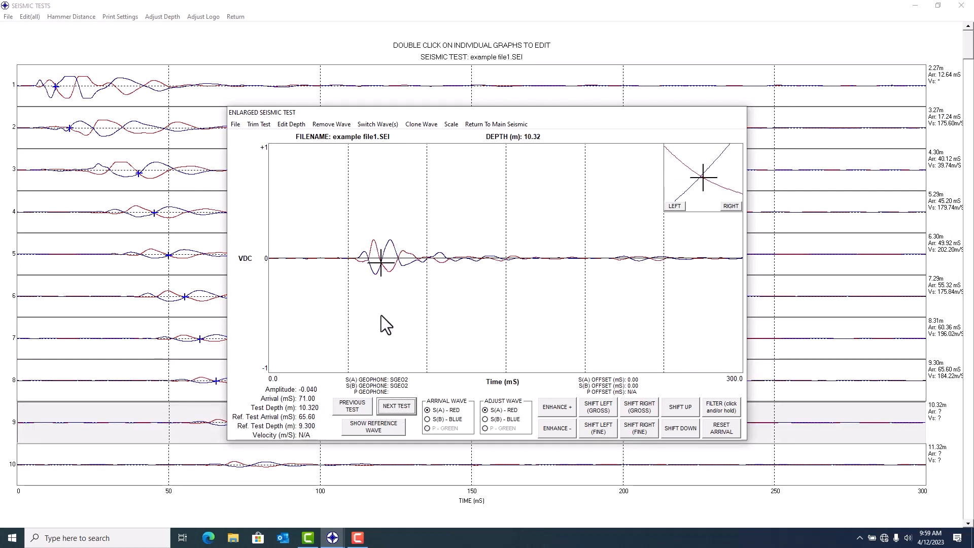
pyautogui.click(381, 315)
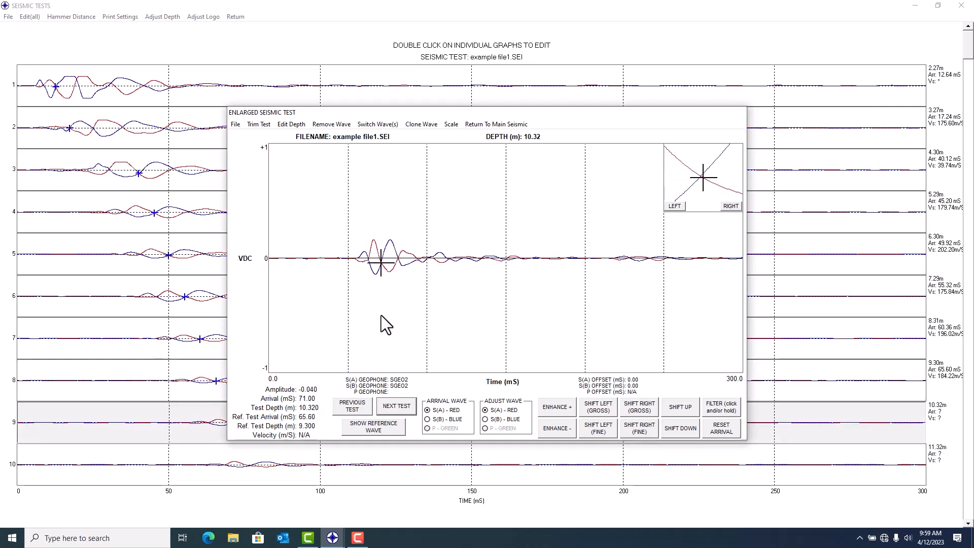
pyautogui.click(674, 205)
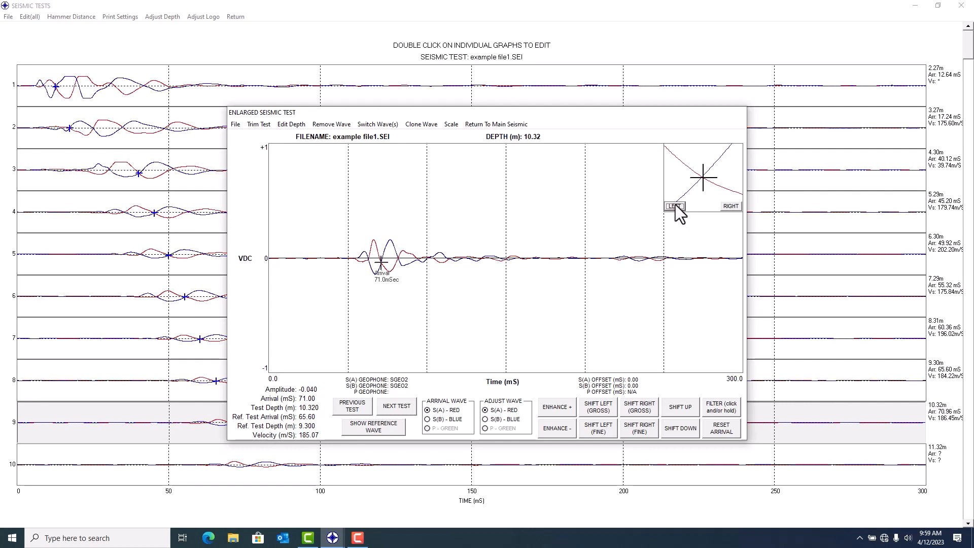
# Mark the arrival of the 11.32 m test at the wave crossover at 76.64 ms and return to the main seismic display
pyautogui.click(397, 406)
pyautogui.click(388, 274)
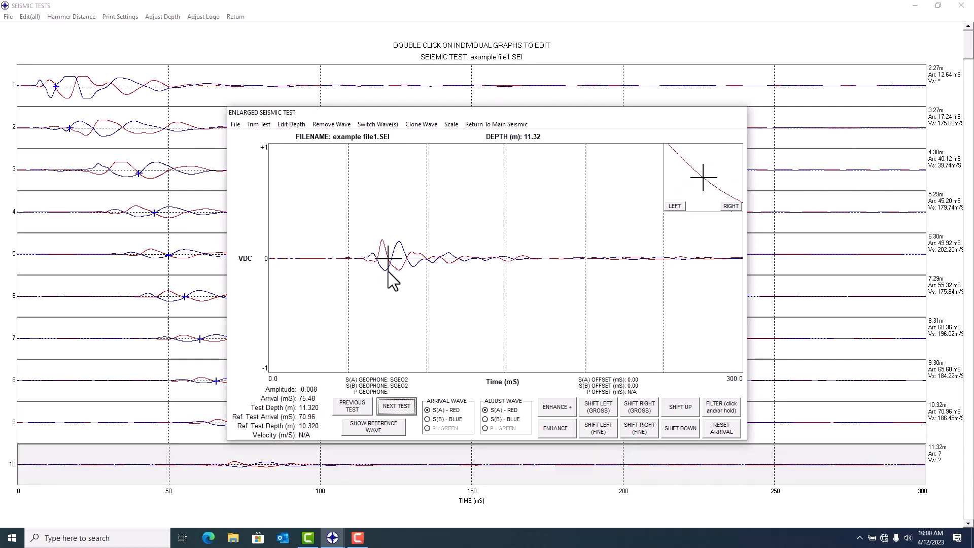
pyautogui.click(730, 206)
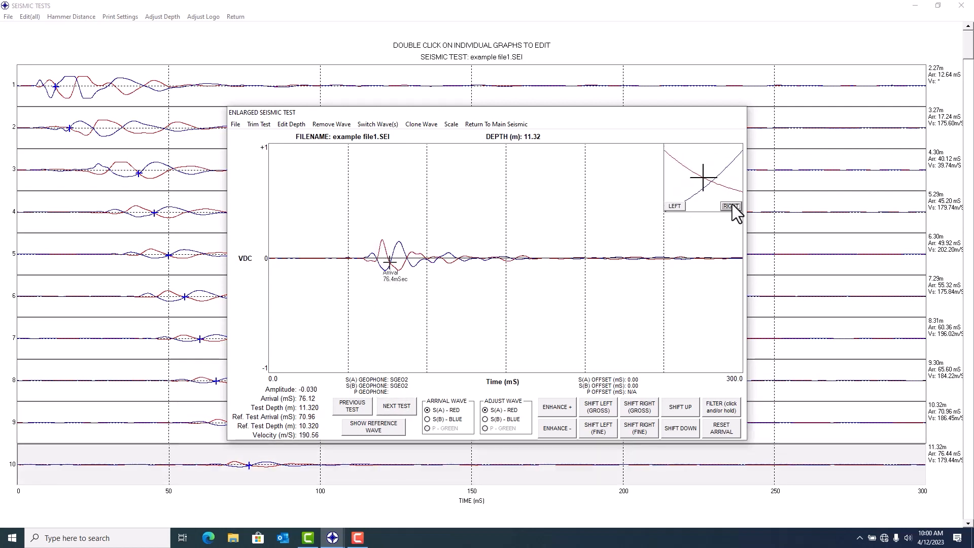
pyautogui.click(731, 206)
pyautogui.click(731, 205)
pyautogui.click(731, 205)
pyautogui.click(730, 205)
pyautogui.click(731, 206)
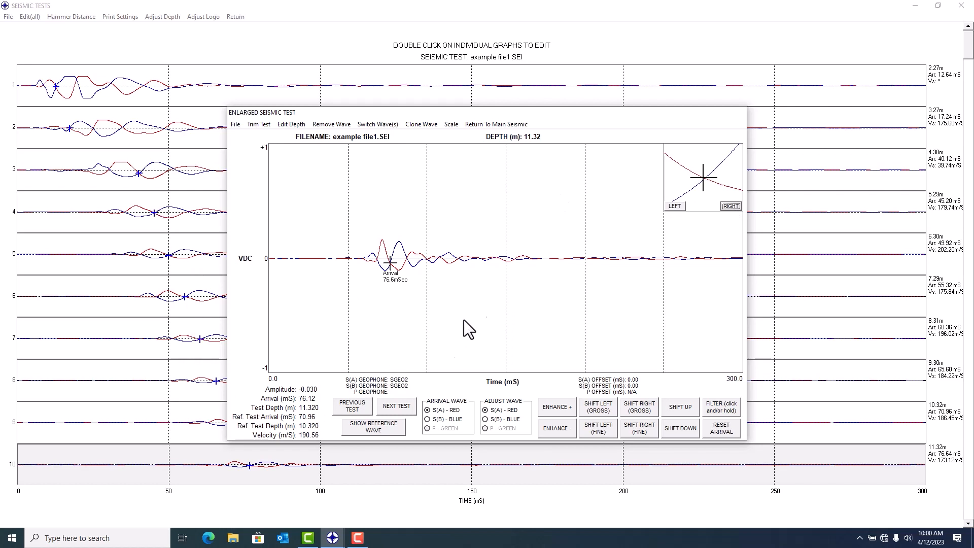
pyautogui.click(503, 125)
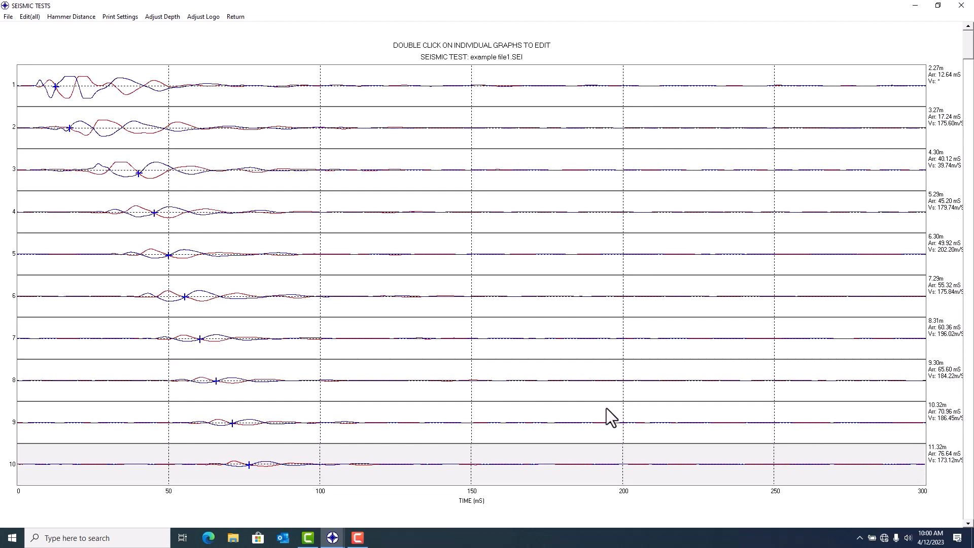
# Generate the velocity profile despite undetermined velocities and save it to the Desktop as the .vss file "example file velocity"
pyautogui.click(9, 16)
pyautogui.moveTo(23, 20)
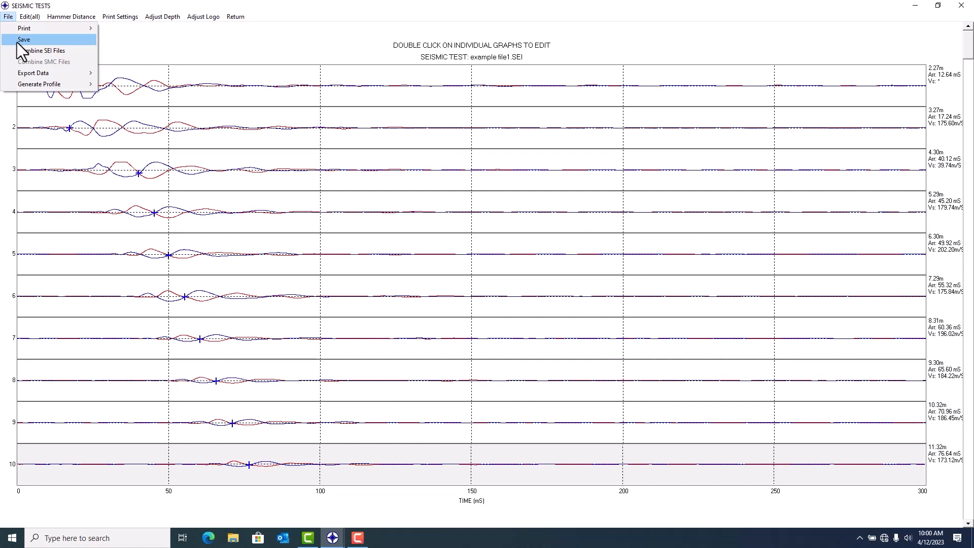
pyautogui.moveTo(28, 74)
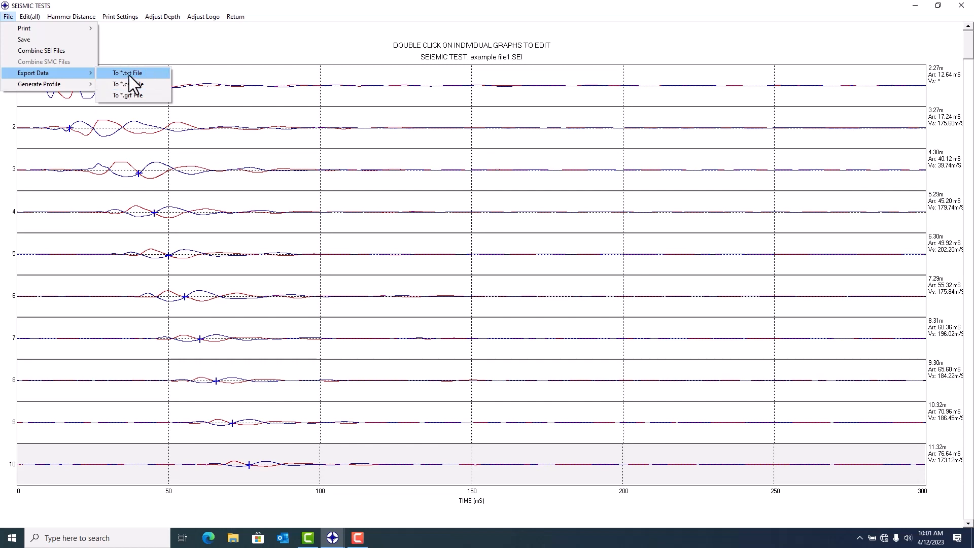
pyautogui.moveTo(69, 83)
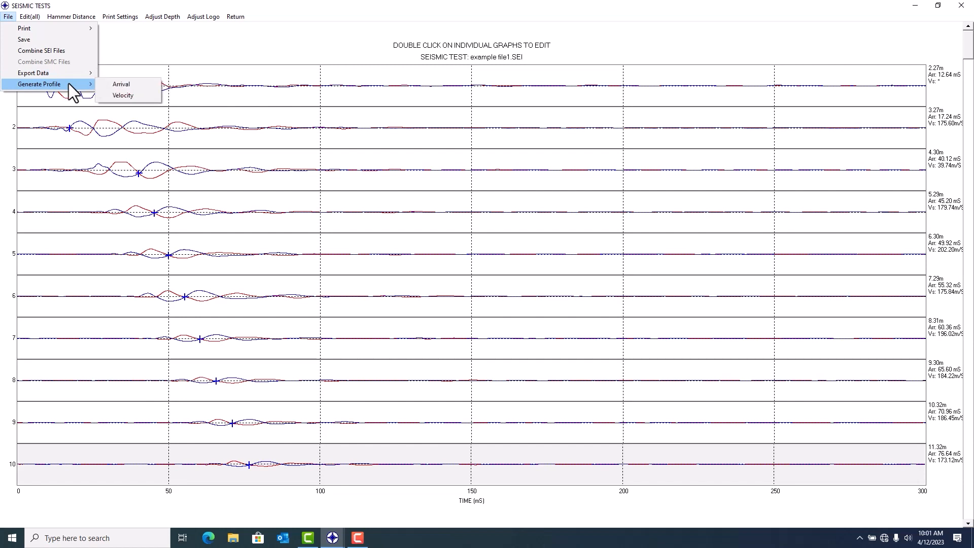
pyautogui.click(128, 95)
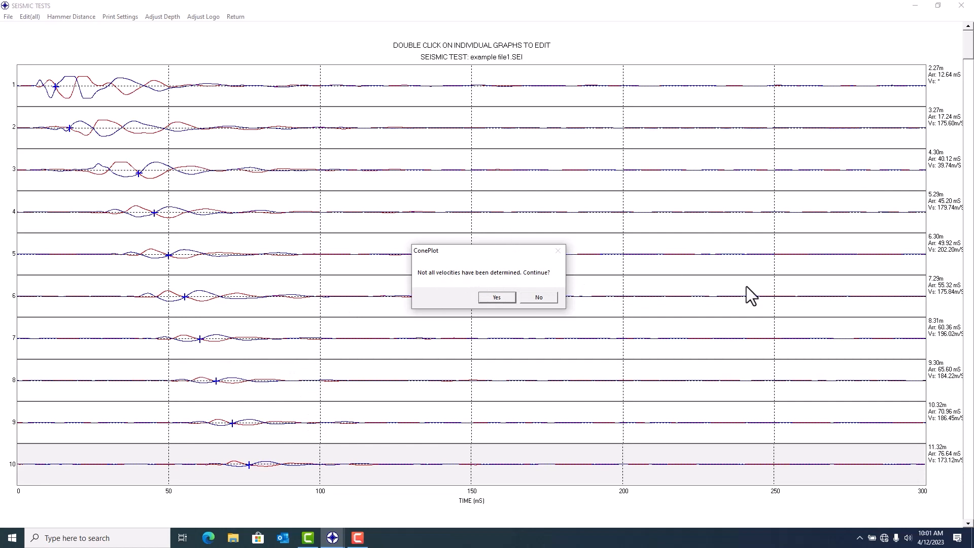
pyautogui.click(500, 297)
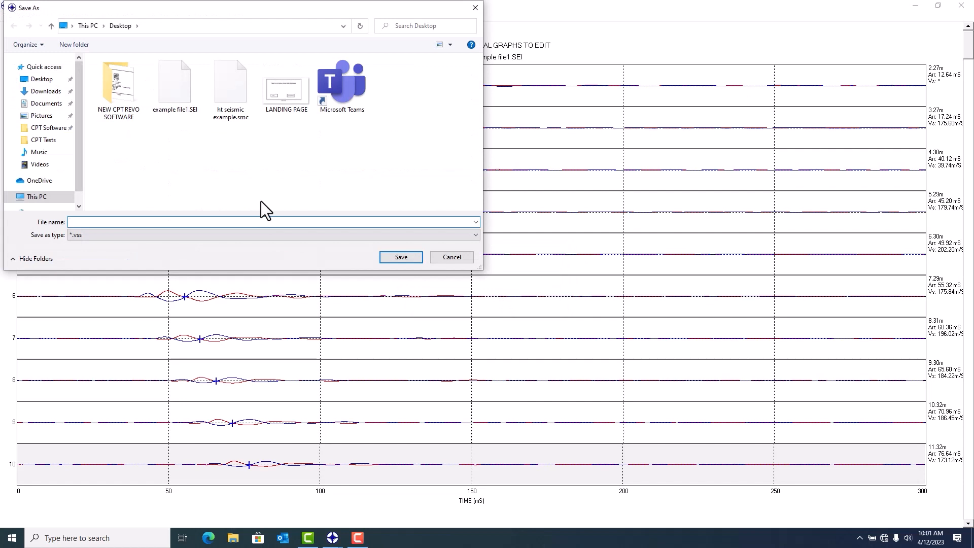
pyautogui.write('e')
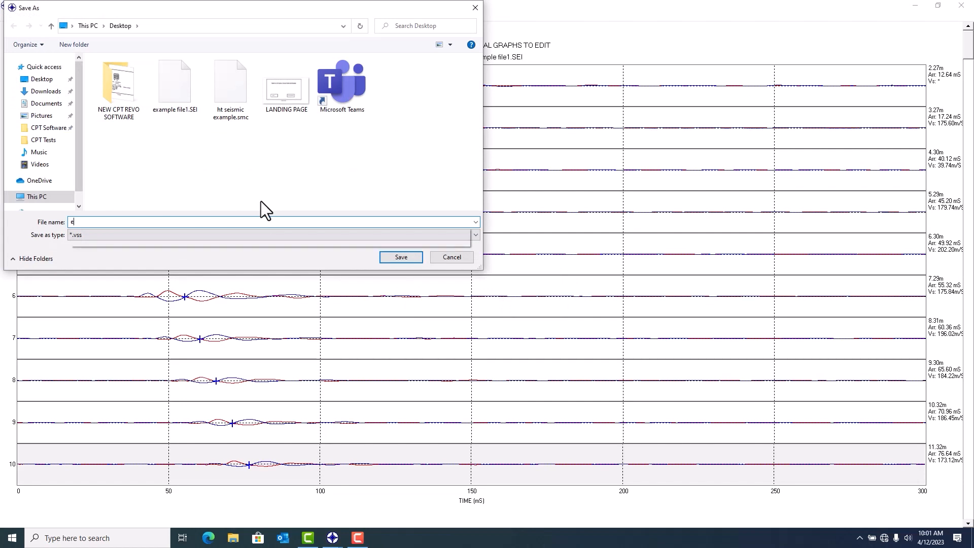
pyautogui.write('xa')
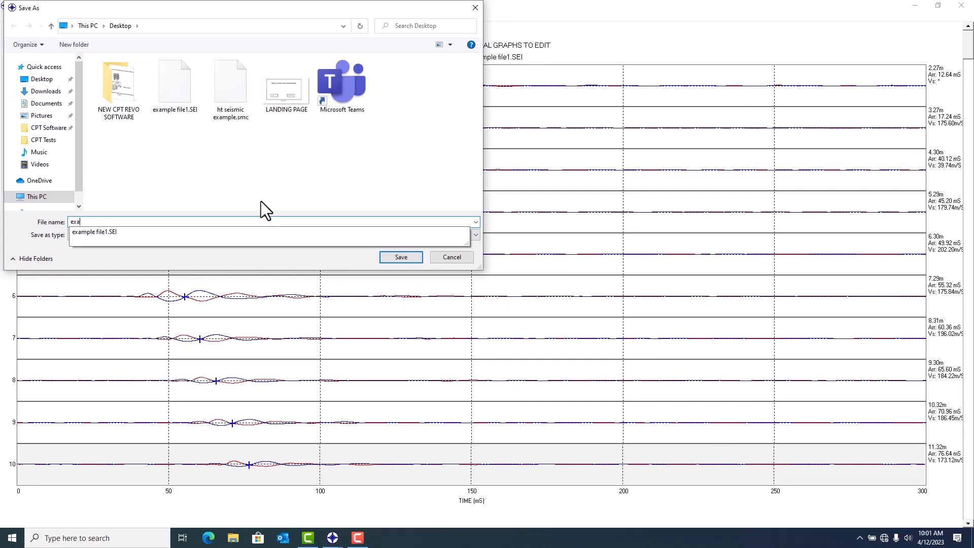
pyautogui.write('mple file ')
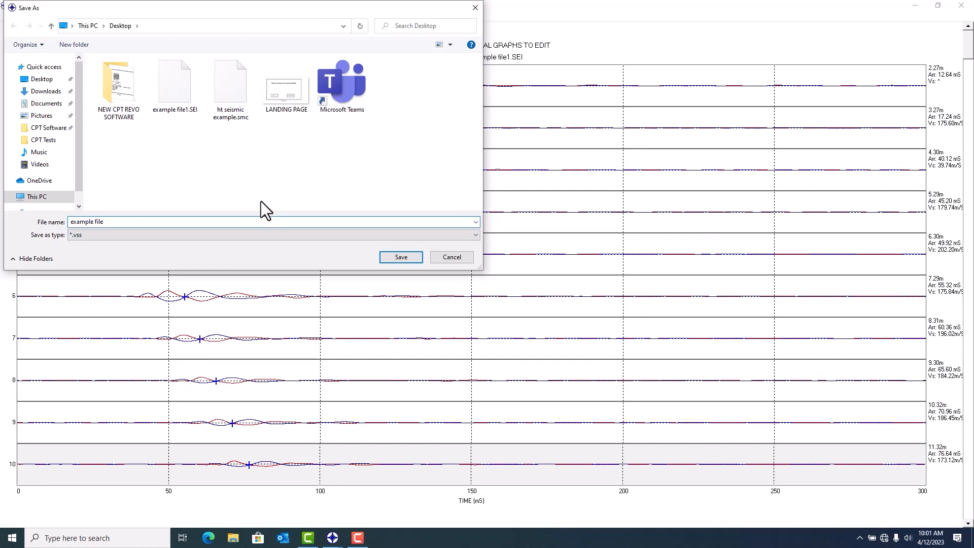
pyautogui.write('velocity')
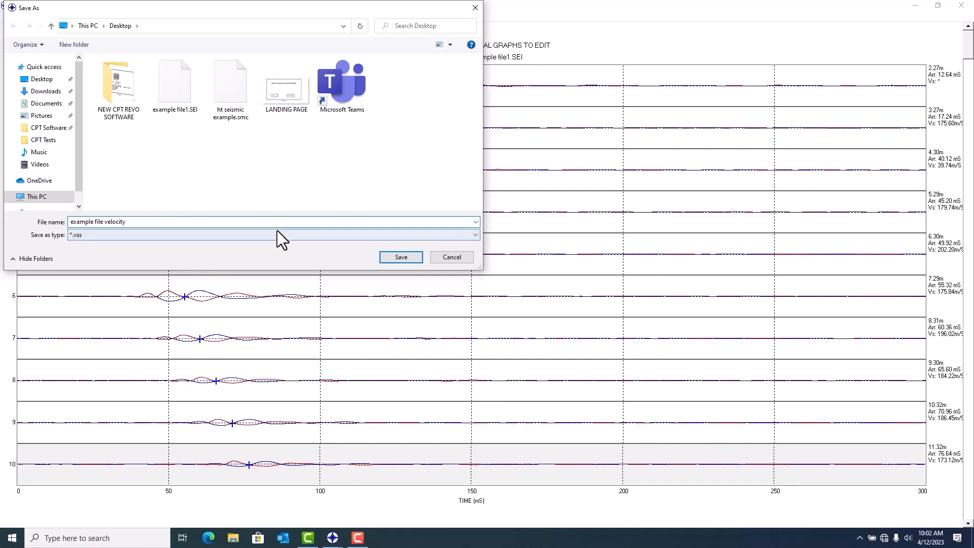
pyautogui.click(405, 259)
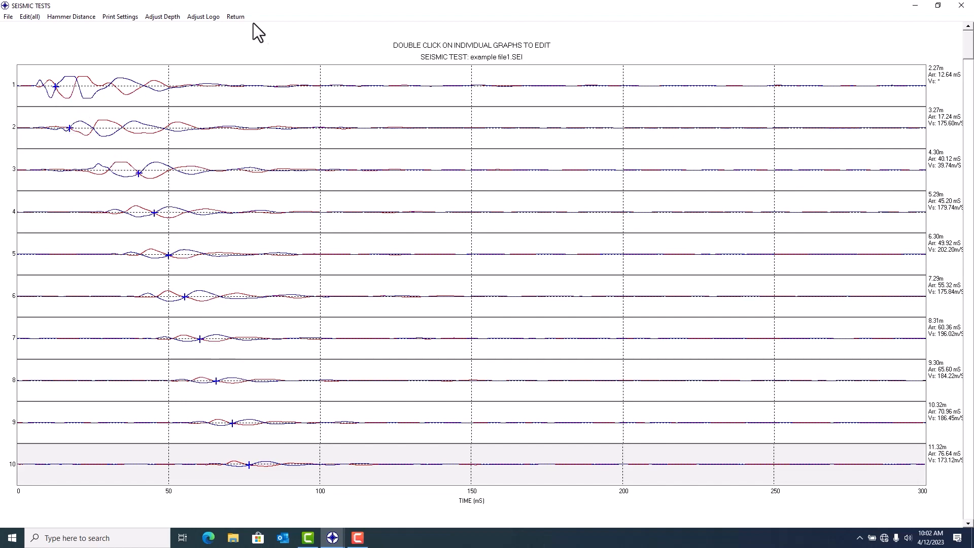
# Leave the current seismic file and open "ht seismic example.smc" from the Desktop for seismic processing
pyautogui.click(235, 17)
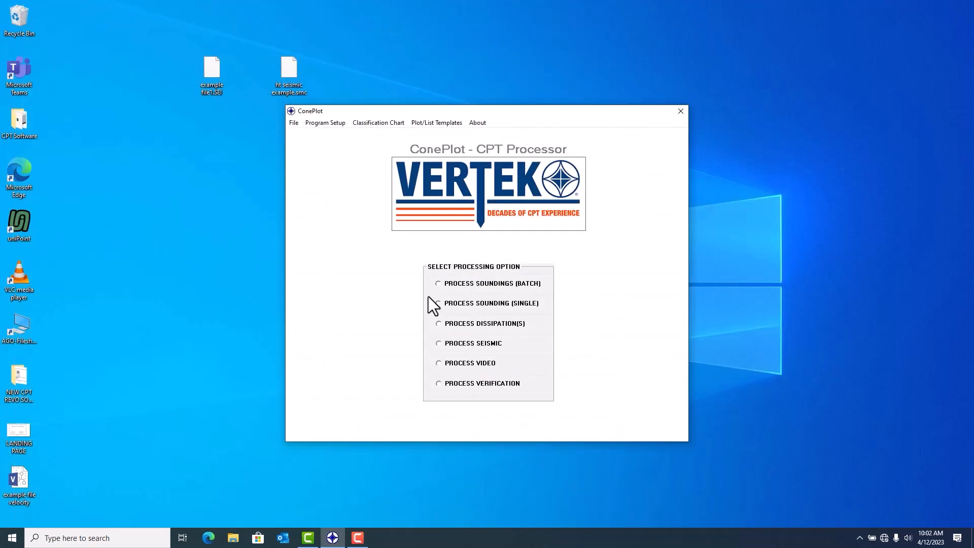
pyautogui.click(456, 343)
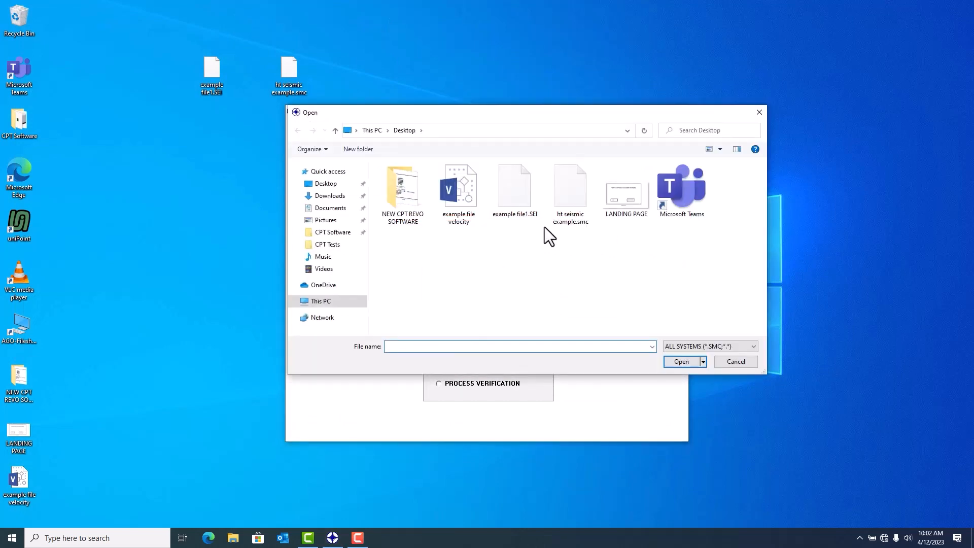
pyautogui.click(571, 181)
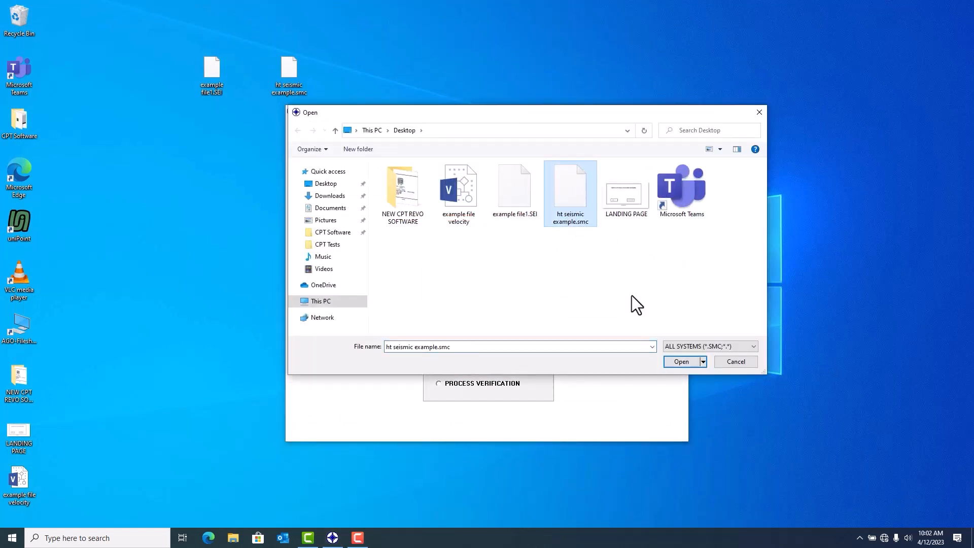
pyautogui.click(677, 360)
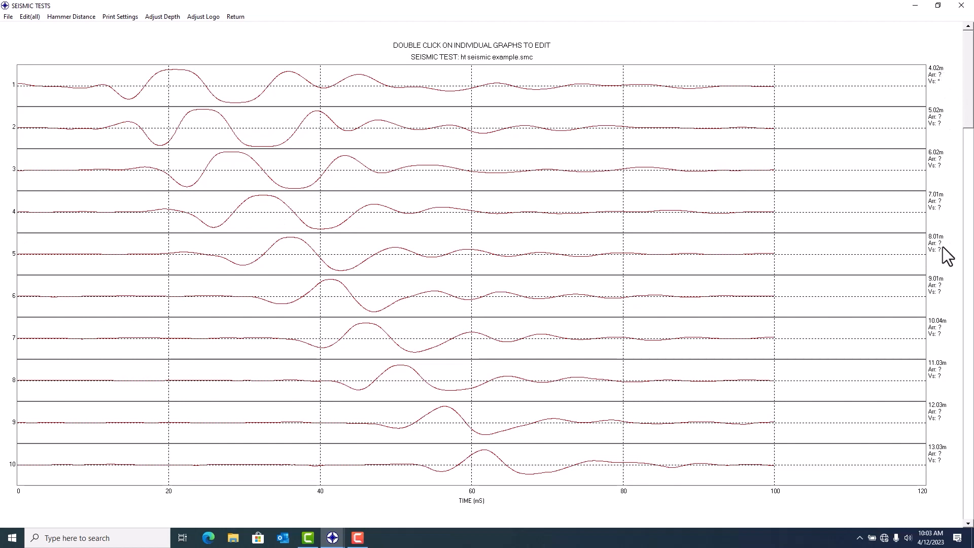
# Mark the 4.02 m test's arrival on the S(A) red wave at its first major positive peak at 20.78 ms
pyautogui.moveTo(968, 104); pyautogui.dragTo(965, 59)
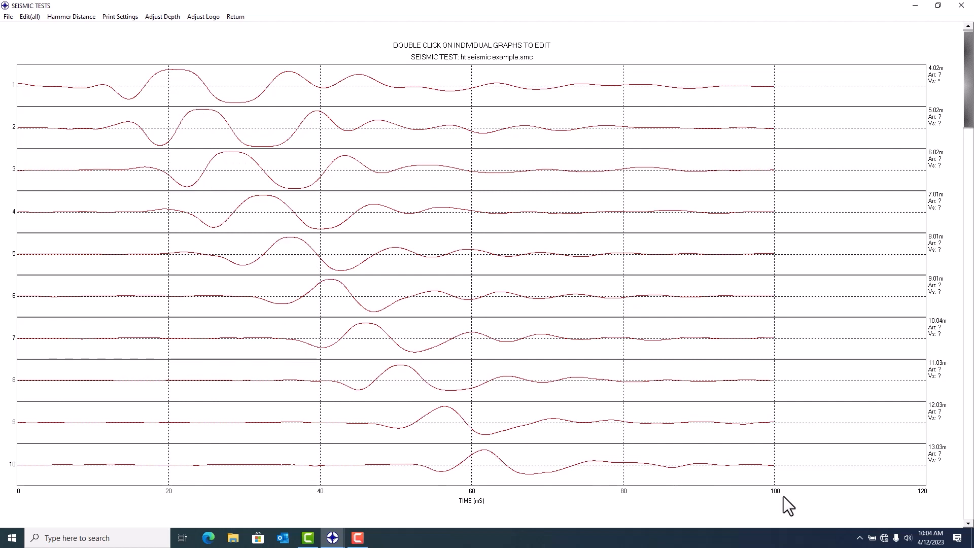
pyautogui.click(968, 524)
pyautogui.click(968, 523)
pyautogui.click(968, 523)
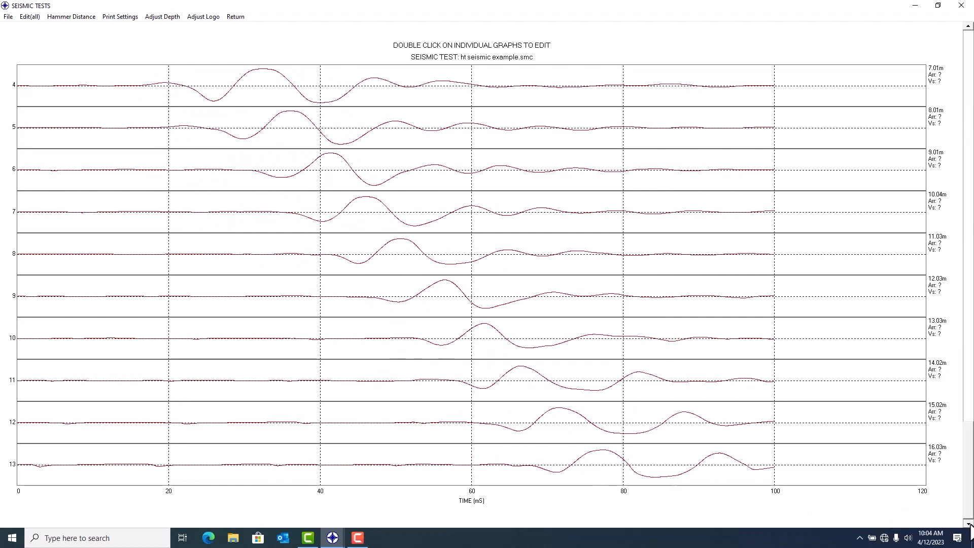
pyautogui.click(969, 524)
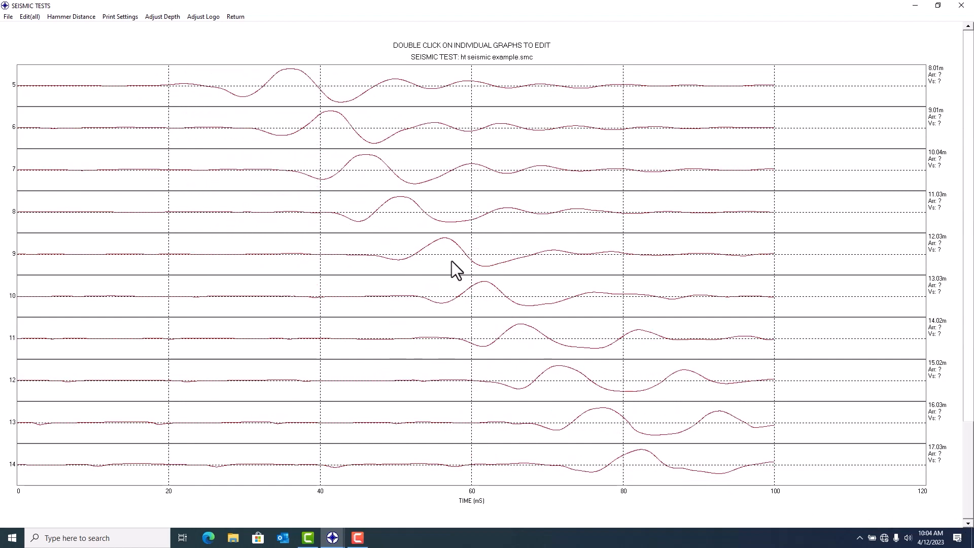
pyautogui.scroll(3, 406, 254)
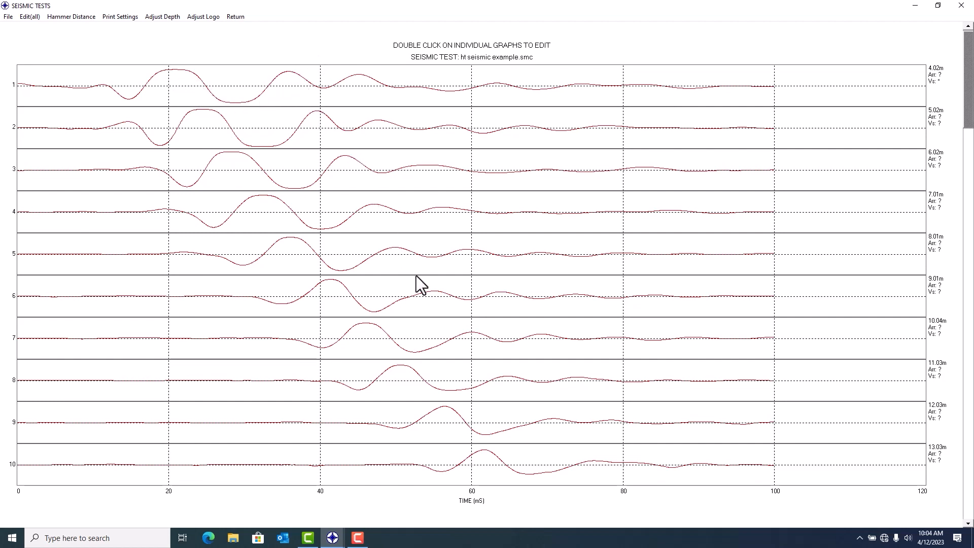
pyautogui.doubleClick(175, 80)
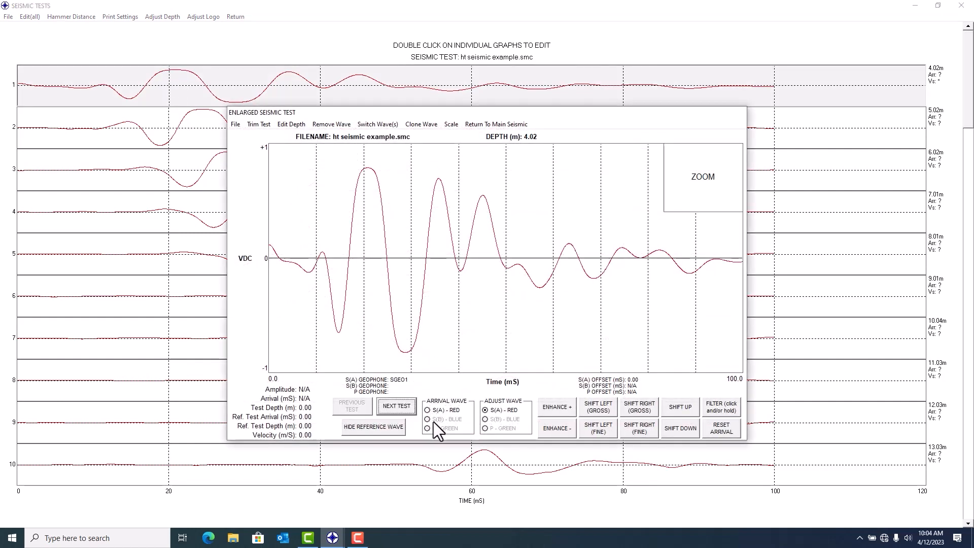
pyautogui.click(426, 409)
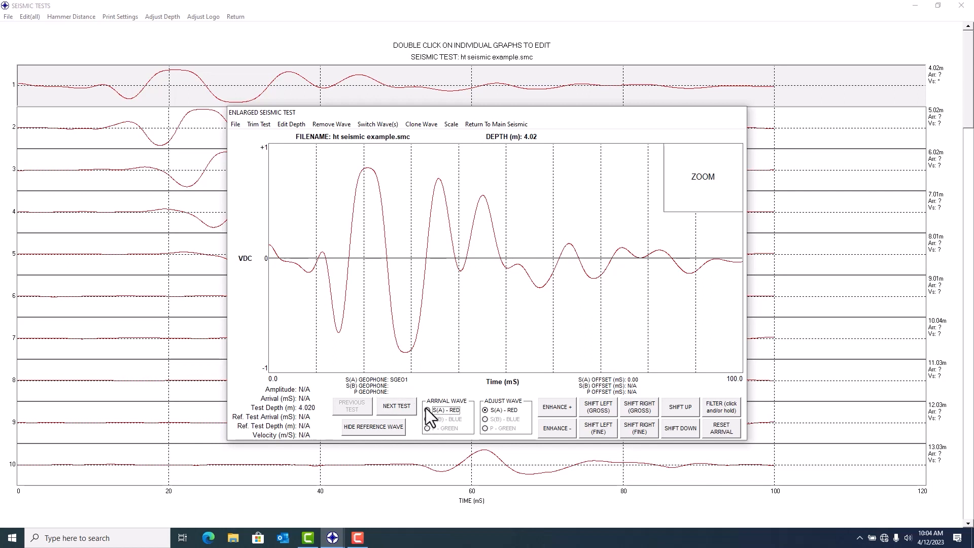
pyautogui.click(367, 200)
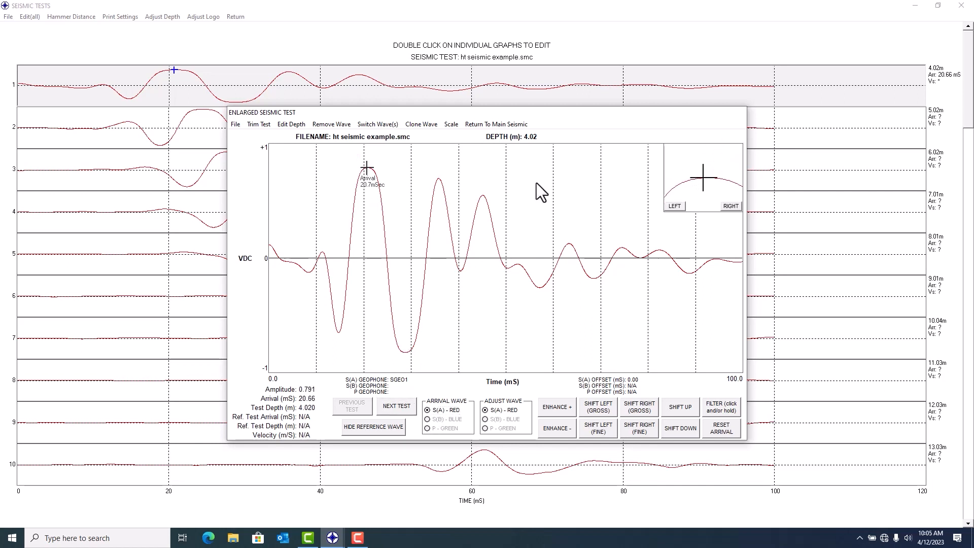
pyautogui.click(731, 206)
pyautogui.click(731, 206)
pyautogui.click(731, 206)
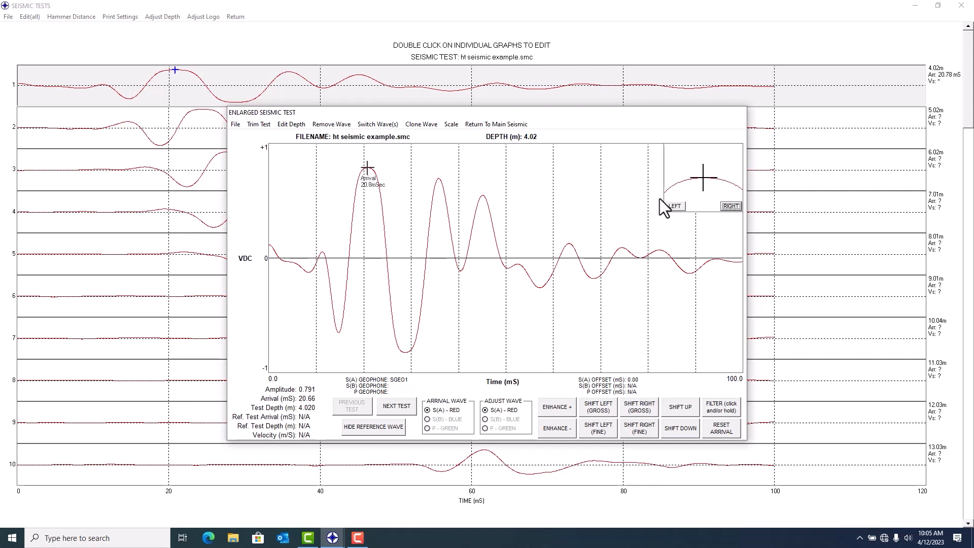
# Go to the 5.02 m test and mark its S(A) red wave arrival at the first major positive peak at 24.53 ms
pyautogui.click(396, 406)
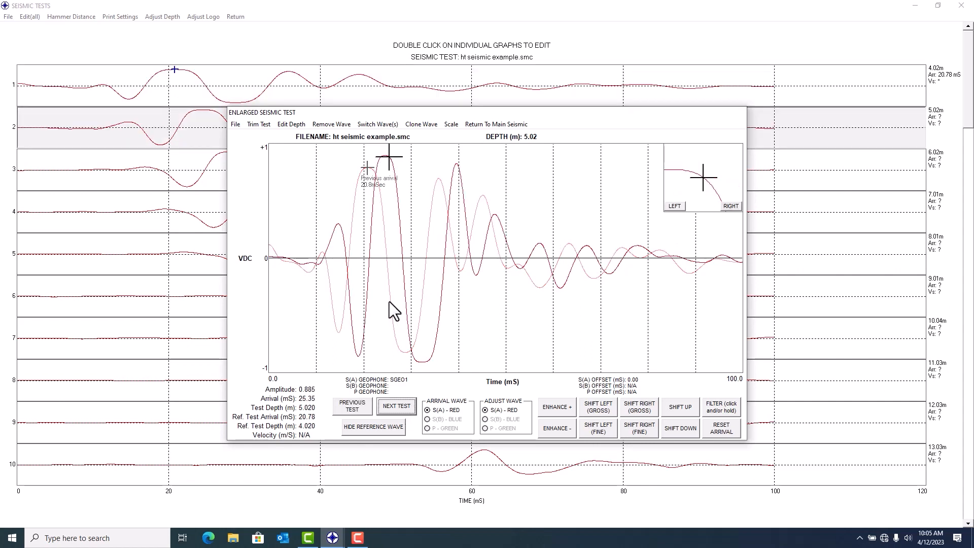
pyautogui.click(386, 300)
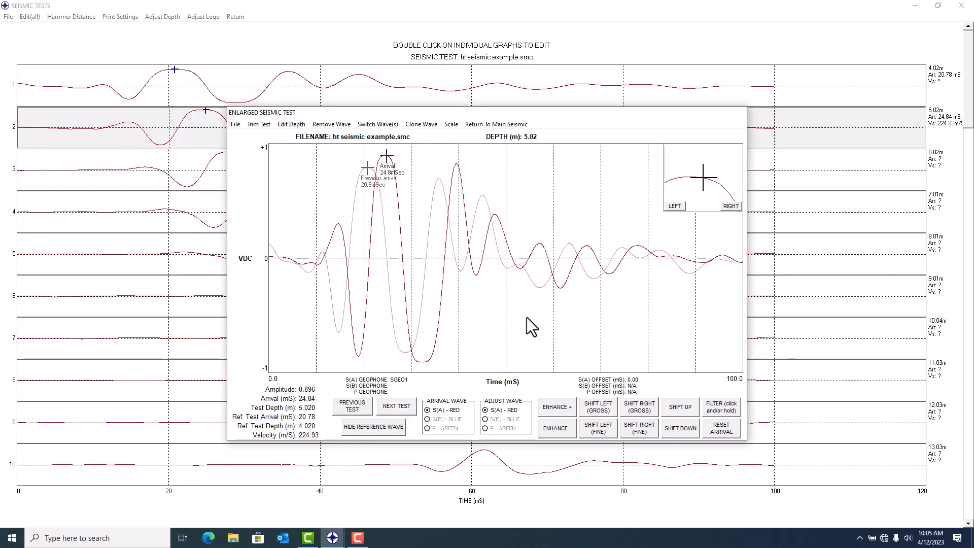
pyautogui.click(677, 205)
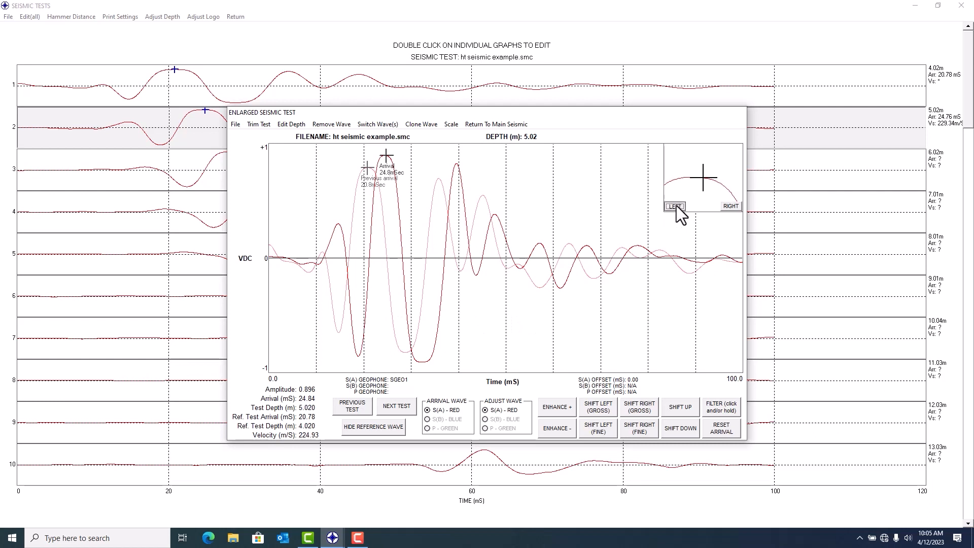
pyautogui.click(676, 205)
pyautogui.click(676, 205)
pyautogui.click(677, 205)
# Hide and show the reference wave, and nudge the 5.02 m arrival to 24.49 ms and back to 24.53 ms
pyautogui.click(356, 425)
pyautogui.click(354, 426)
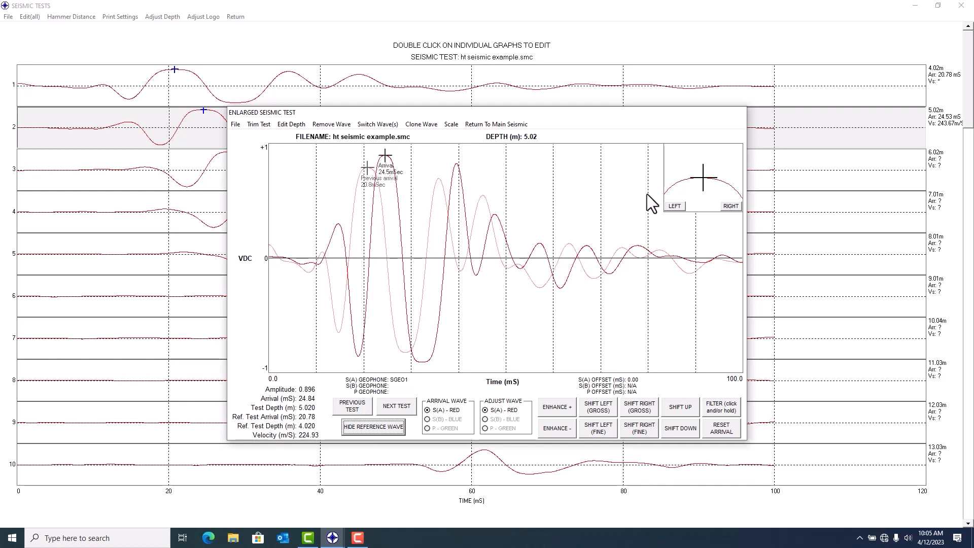
pyautogui.click(675, 205)
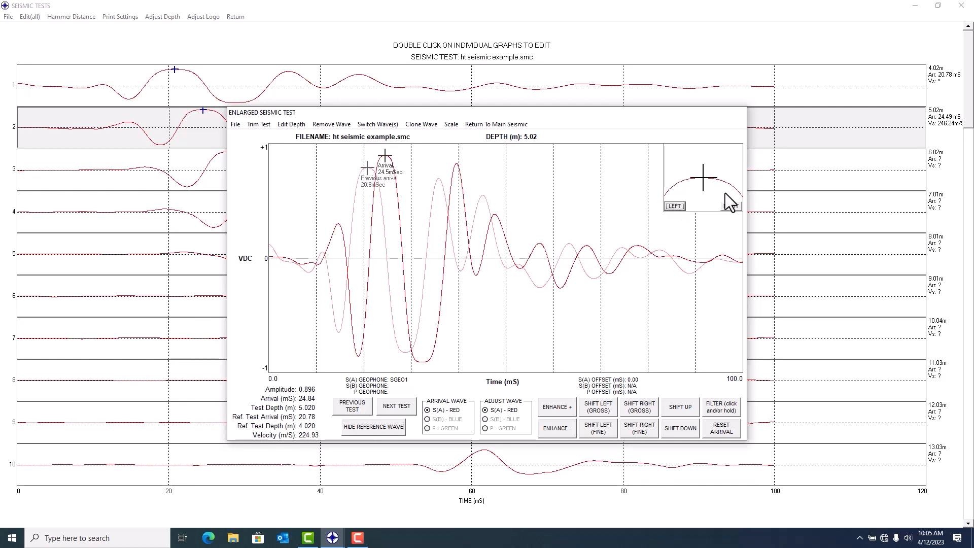
pyautogui.click(731, 206)
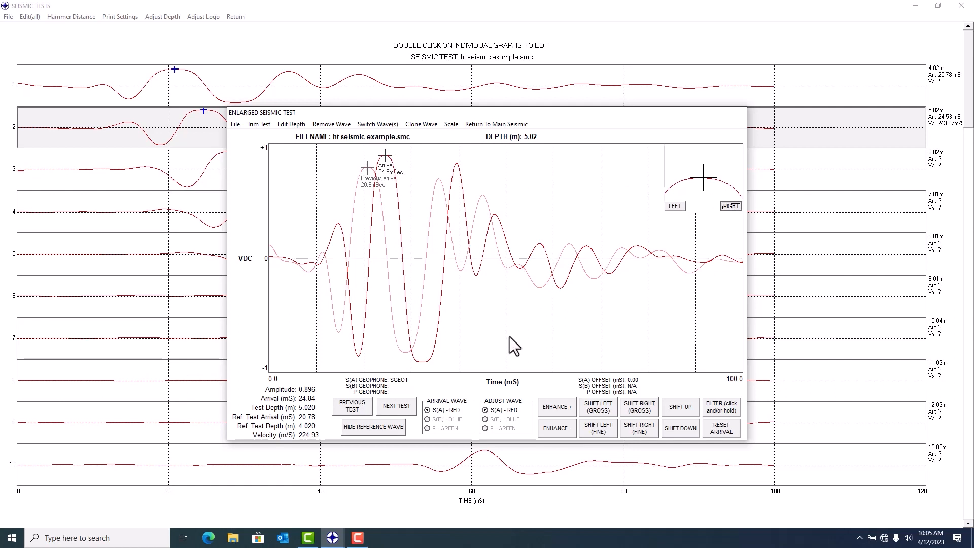
# Mark the S(A) red wave arrivals of the 6.02 m test at 28.16 ms and the 7.01 m test at 32.42 ms
pyautogui.click(403, 408)
pyautogui.click(404, 408)
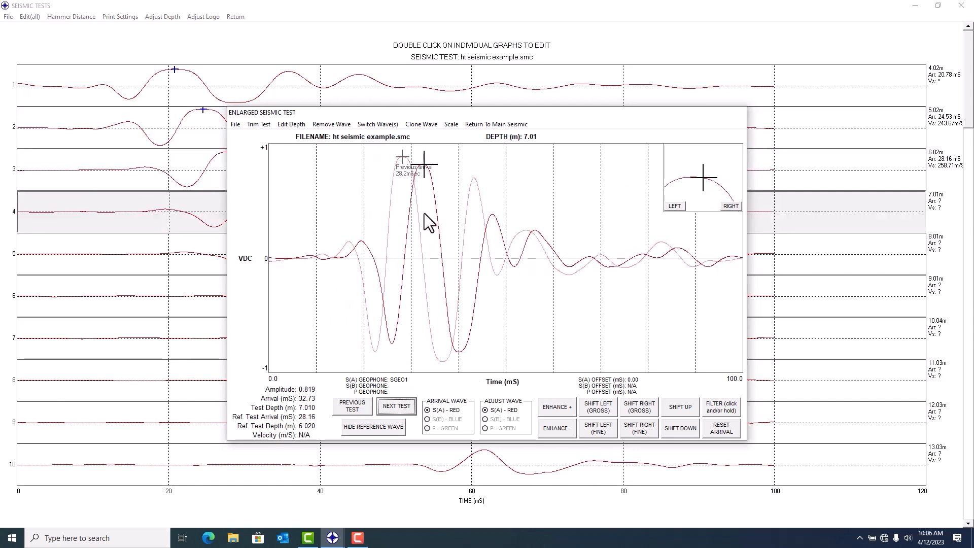
pyautogui.click(730, 205)
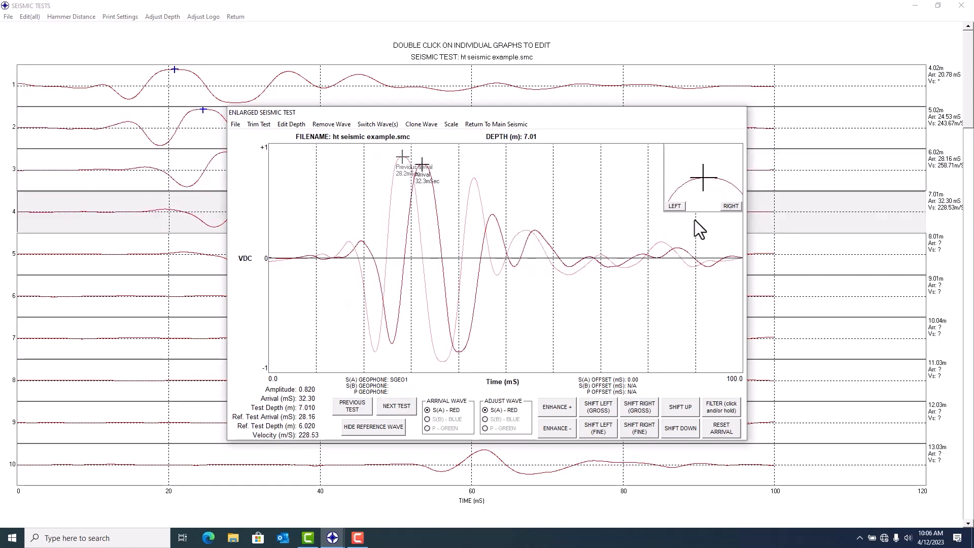
# Mark the 8.01 m test's arrival at its first major positive peak, fine-tune it to 36.01 ms, and return to the main seismic view
pyautogui.click(403, 408)
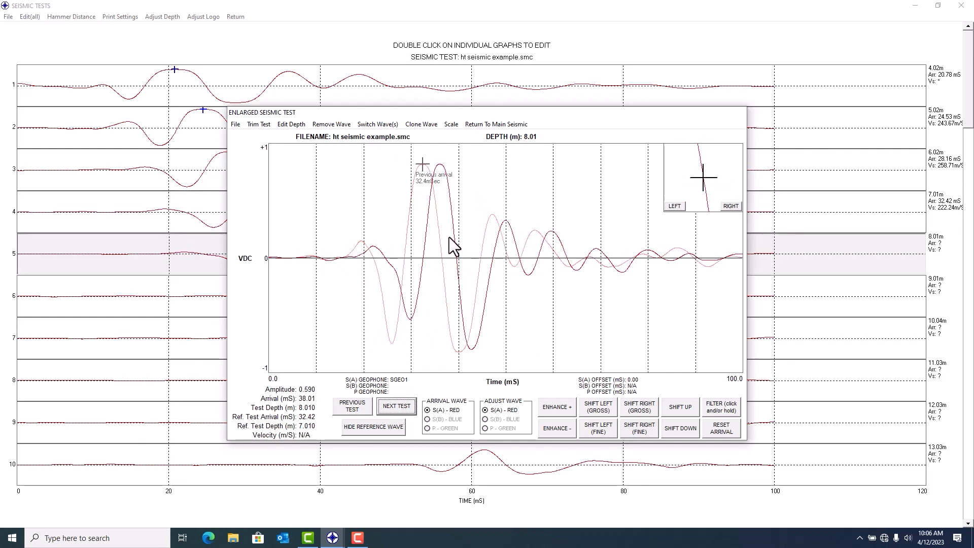
pyautogui.click(438, 220)
pyautogui.click(727, 204)
pyautogui.click(727, 205)
pyautogui.click(727, 205)
pyautogui.click(726, 205)
pyautogui.click(727, 204)
pyautogui.click(727, 205)
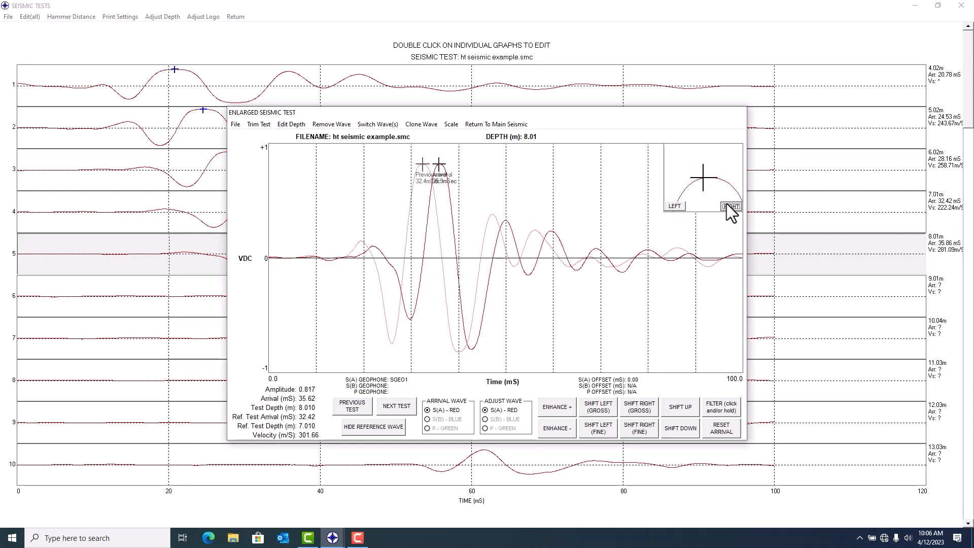
pyautogui.click(727, 205)
pyautogui.click(727, 204)
pyautogui.click(731, 206)
pyautogui.click(500, 124)
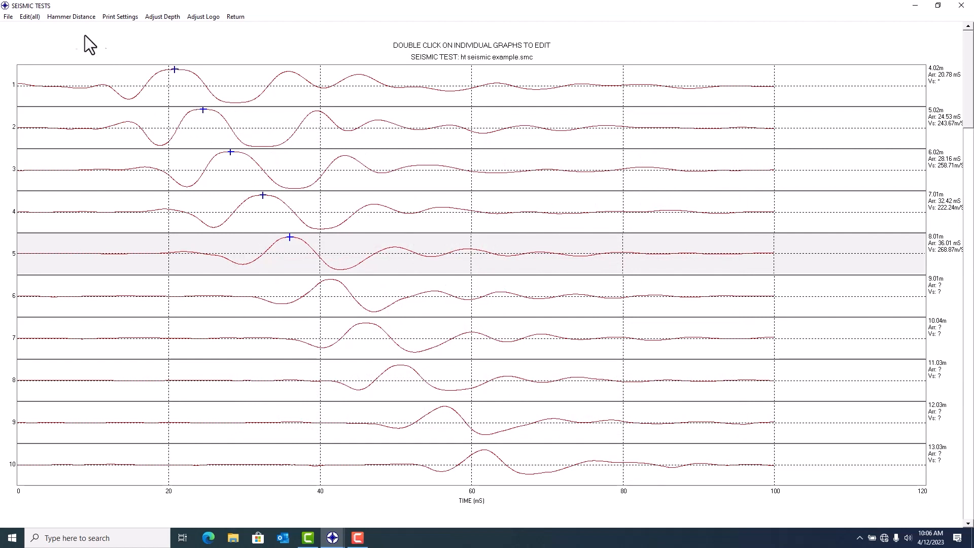
# Enhance all graphs and filter all graphs of the seismic test
pyautogui.click(32, 18)
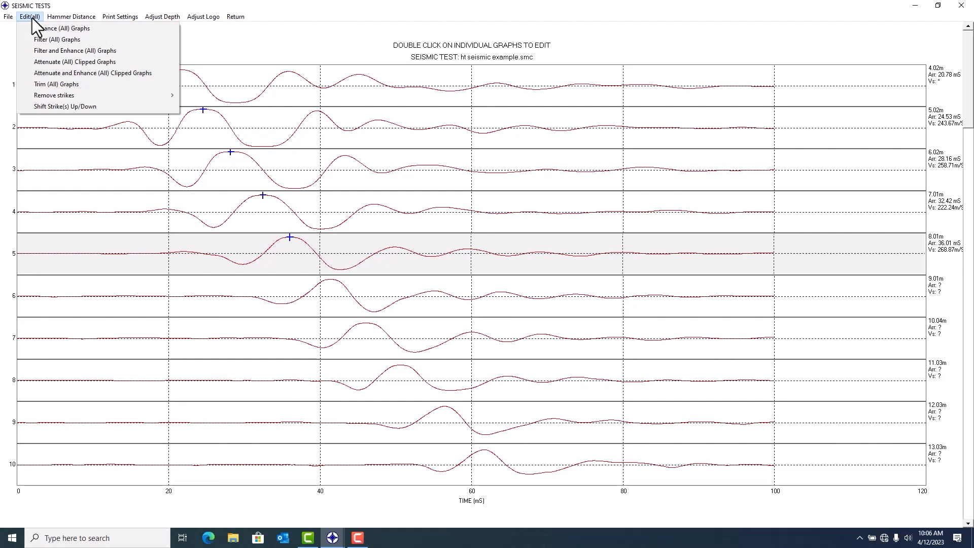
pyautogui.click(77, 31)
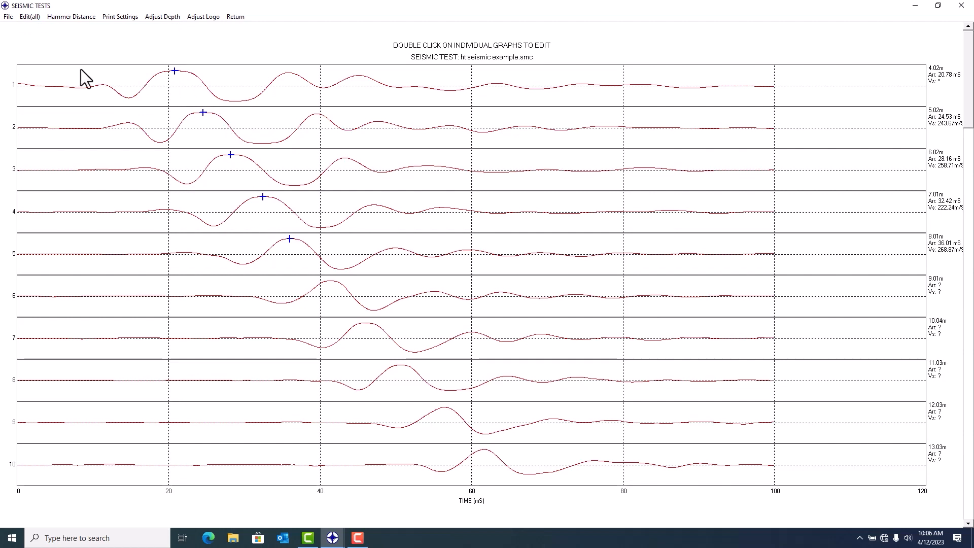
pyautogui.click(28, 18)
pyautogui.click(43, 38)
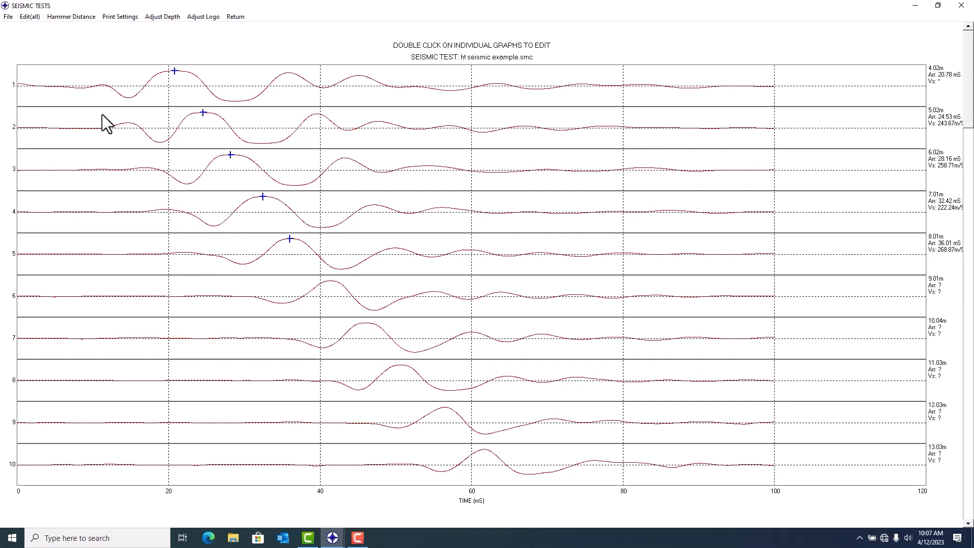
pyautogui.click(28, 17)
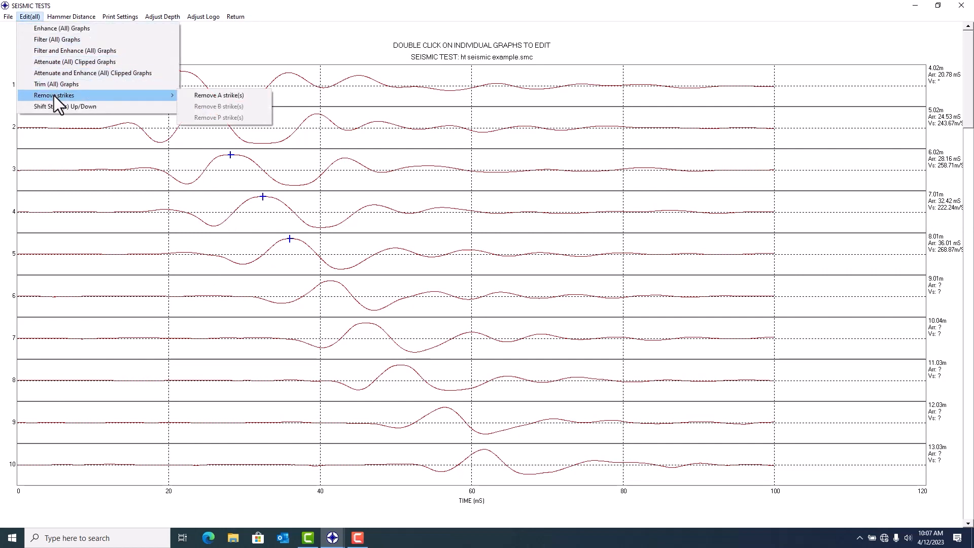
pyautogui.moveTo(160, 96)
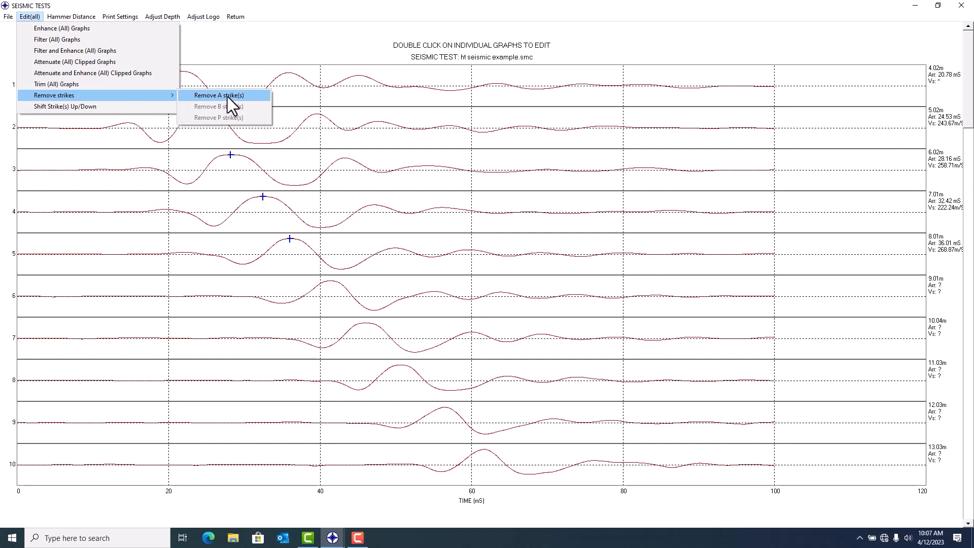
pyautogui.click(298, 66)
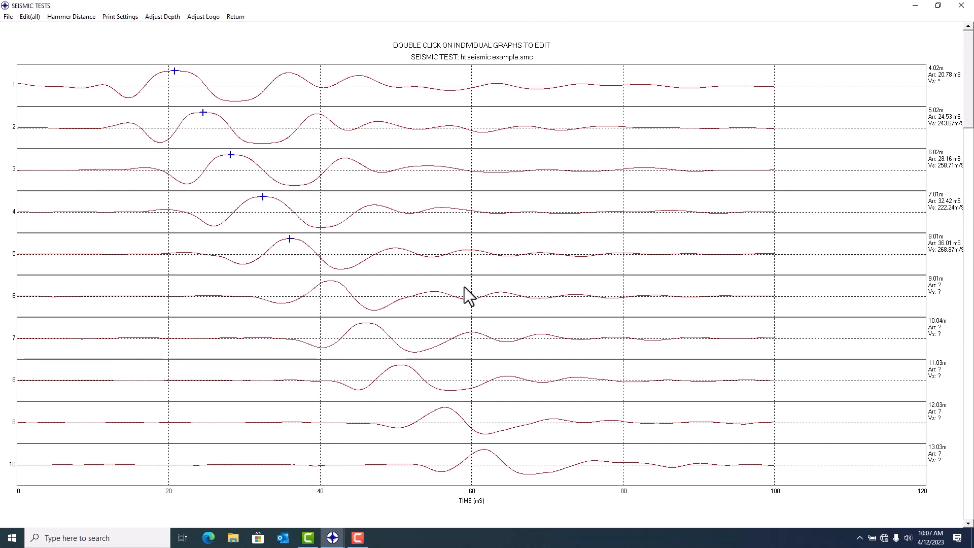
# Open the 9.01 m test enlarged, remove its S(A) wave, and return to the main seismic view
pyautogui.doubleClick(381, 299)
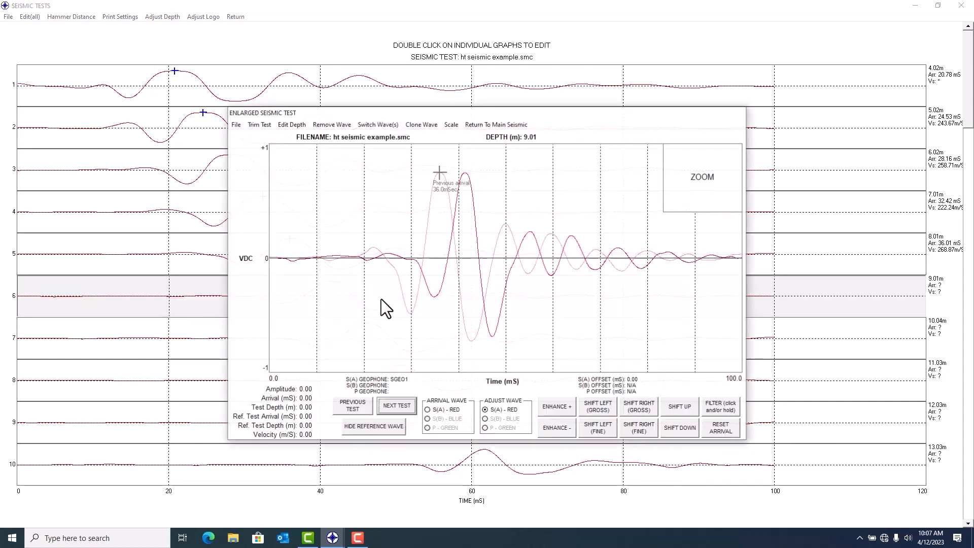
pyautogui.click(336, 126)
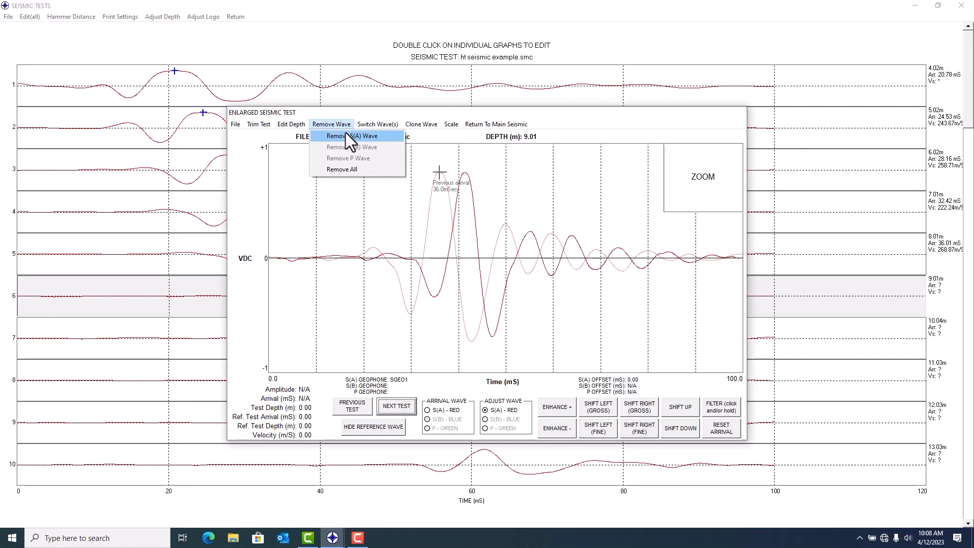
pyautogui.click(345, 136)
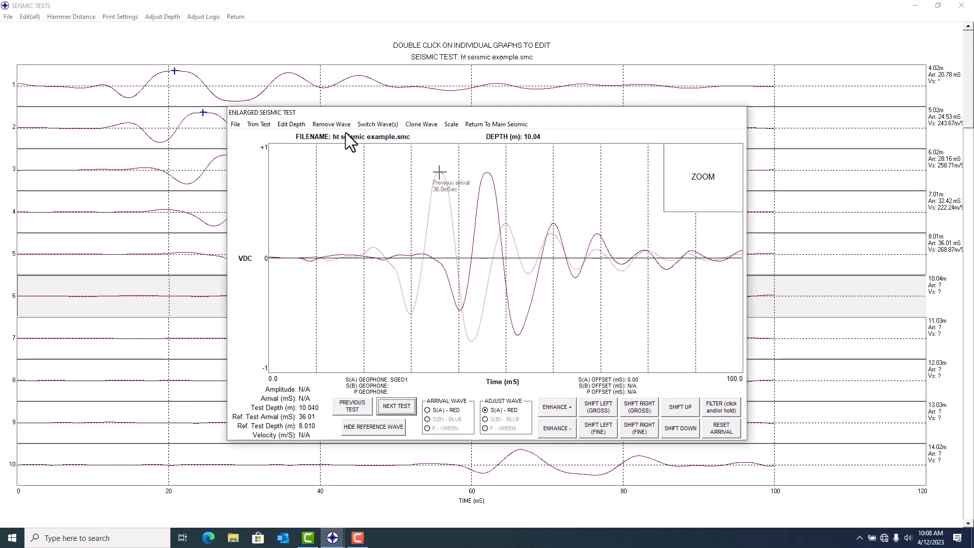
pyautogui.click(486, 123)
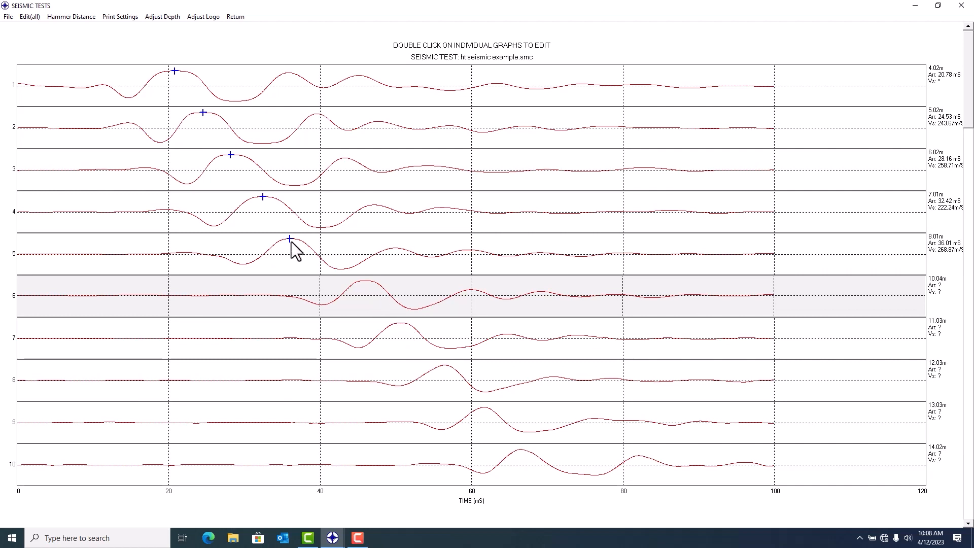
# Generate an arrival profile despite the undetermined delays and save it on the Desktop as "example arrival file" in .dly format
pyautogui.click(8, 17)
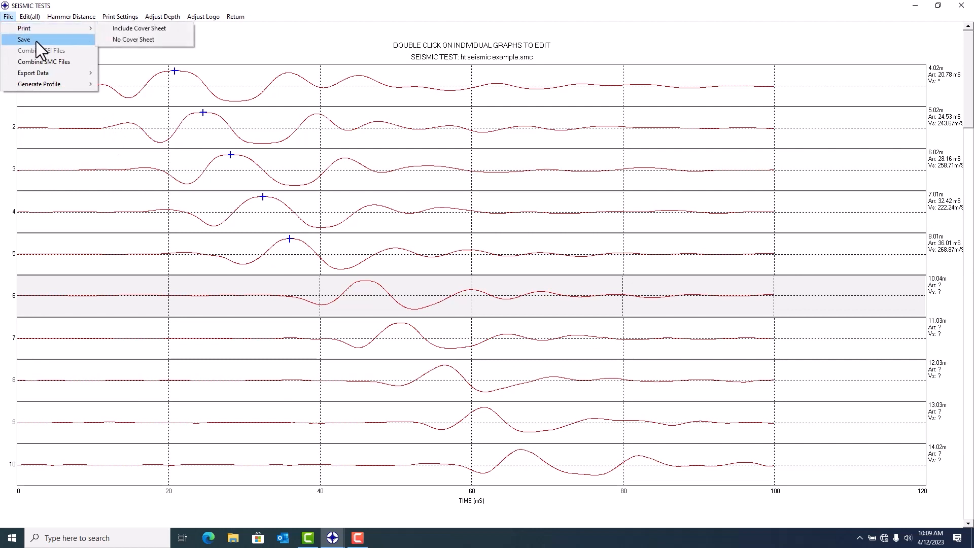
pyautogui.moveTo(38, 73)
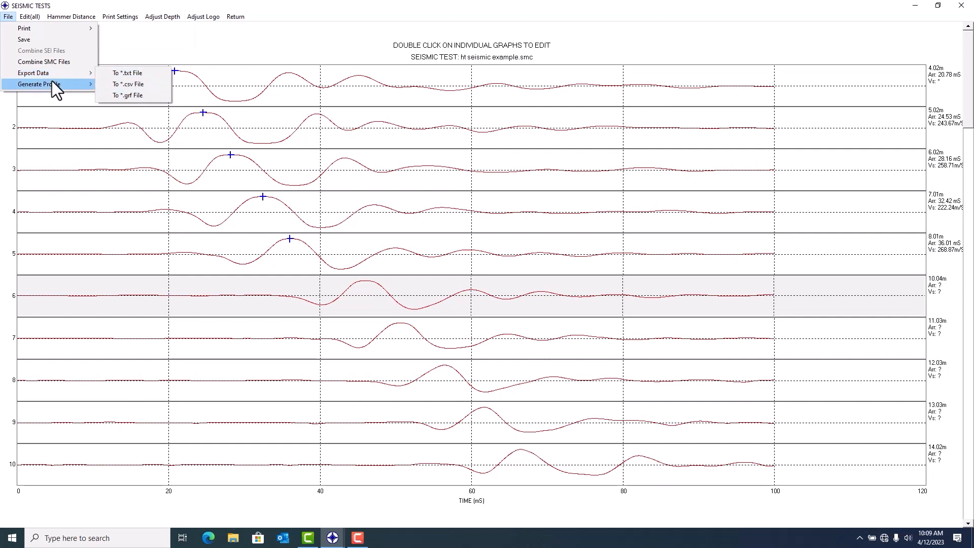
pyautogui.moveTo(50, 88)
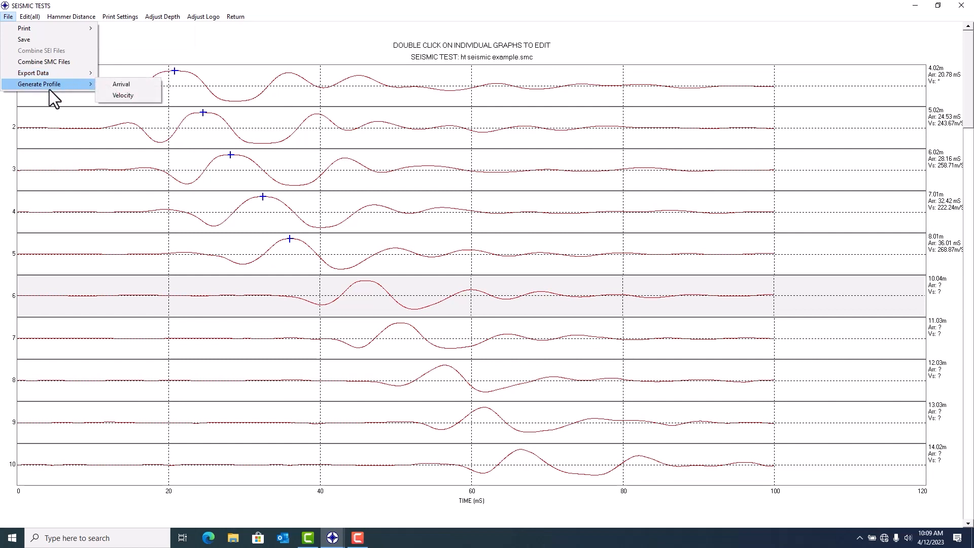
pyautogui.click(121, 84)
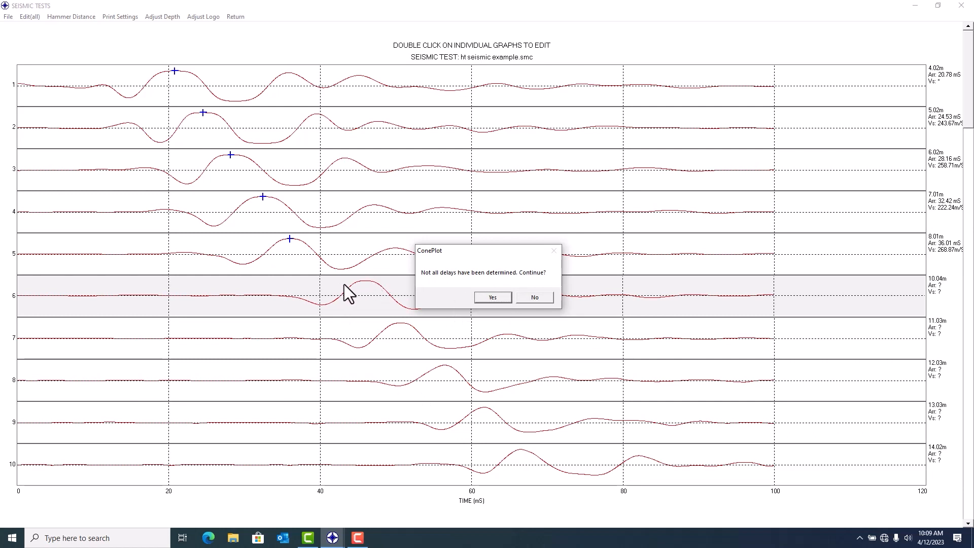
pyautogui.click(498, 299)
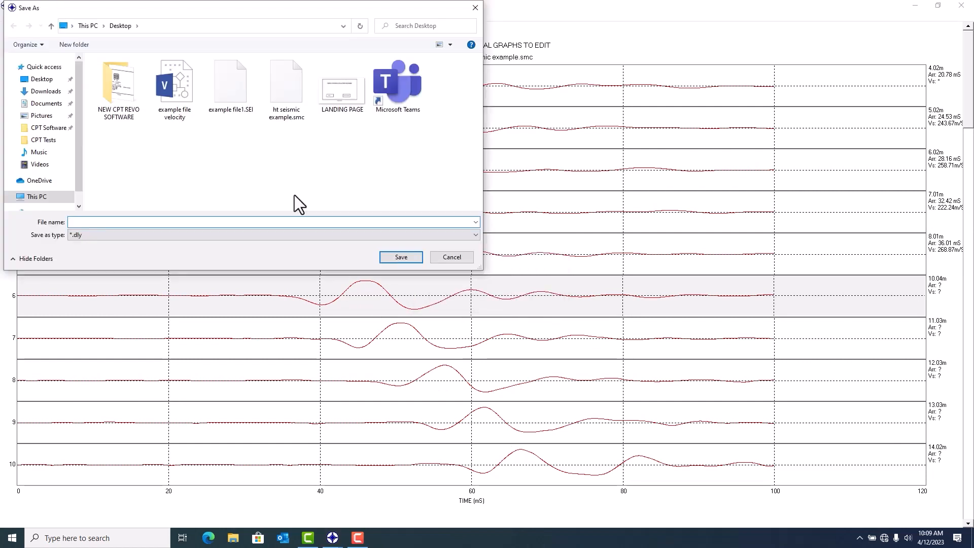
pyautogui.write('examp')
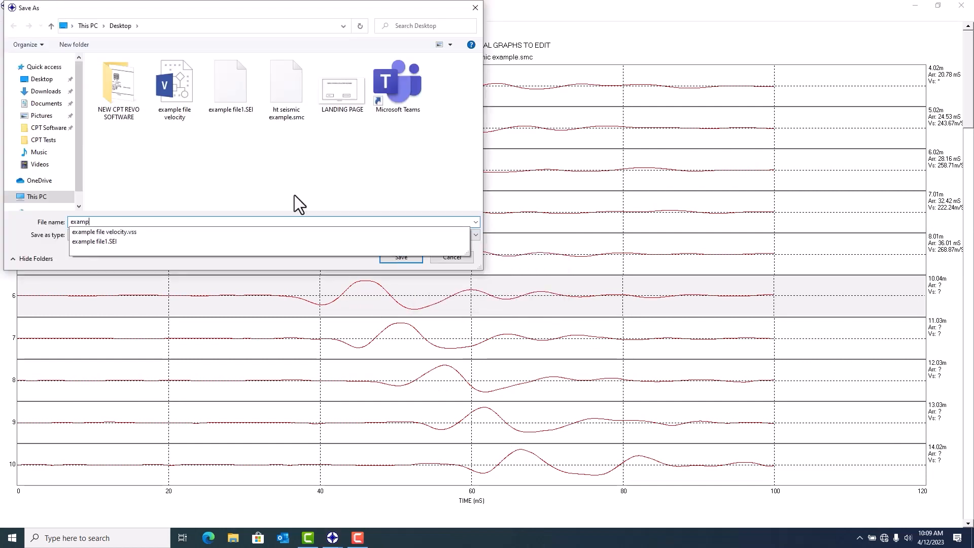
pyautogui.write('le arriv')
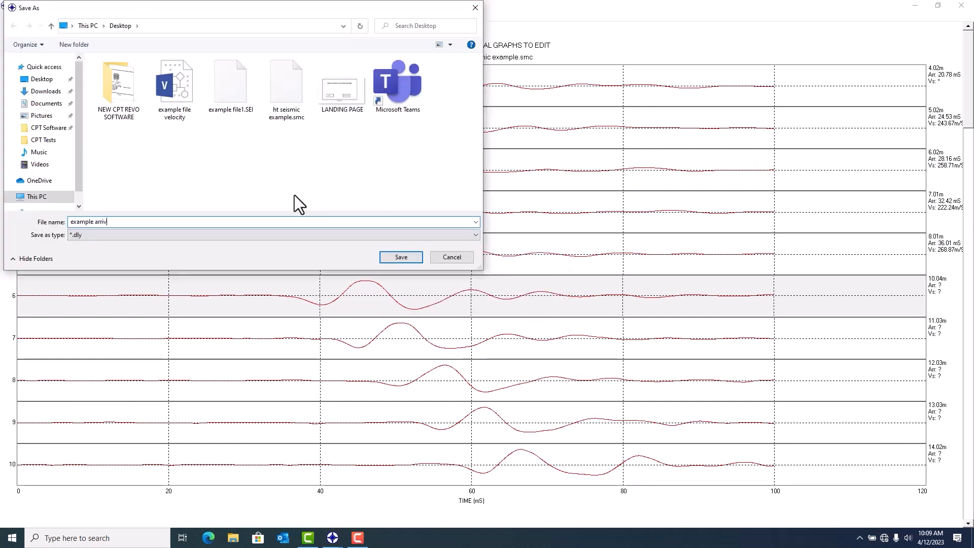
pyautogui.write('al file')
pyautogui.click(400, 257)
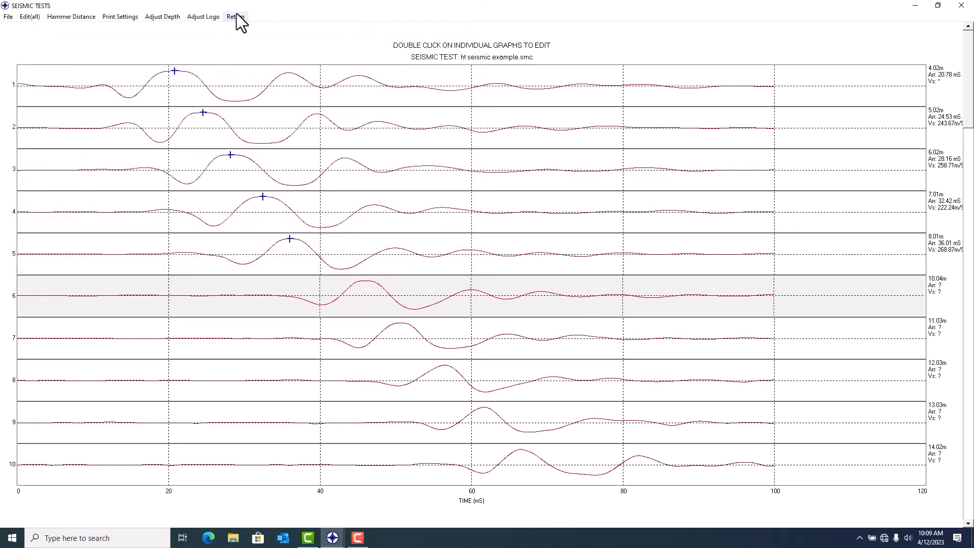
# Leave the seismic tests and open RUGBY BRIDGE(006).DAT from the CPT Tests folder for single sounding processing
pyautogui.click(238, 18)
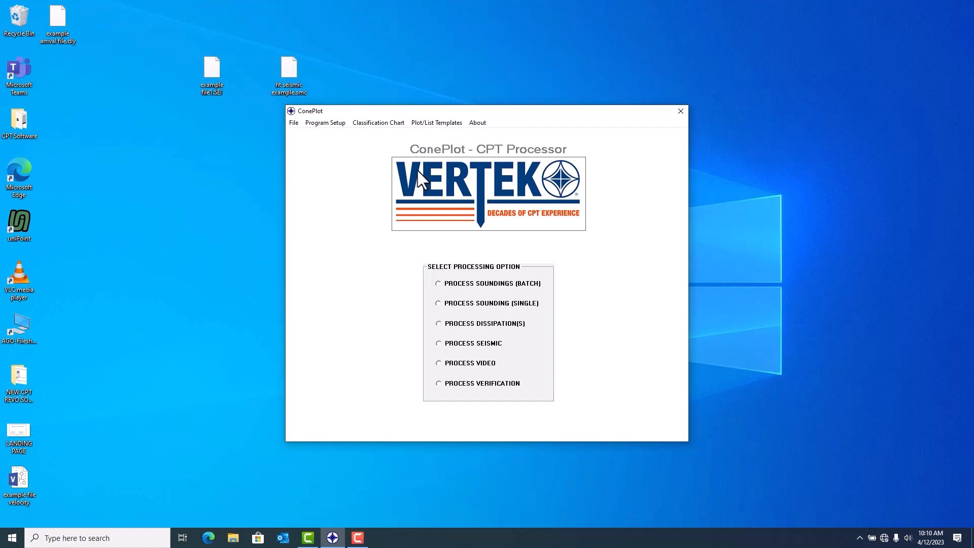
pyautogui.click(474, 303)
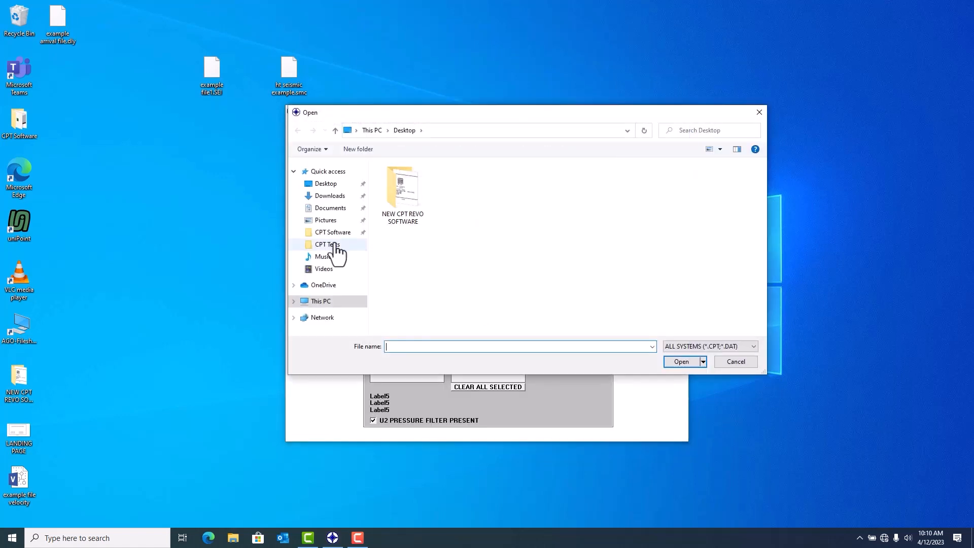
pyautogui.click(333, 245)
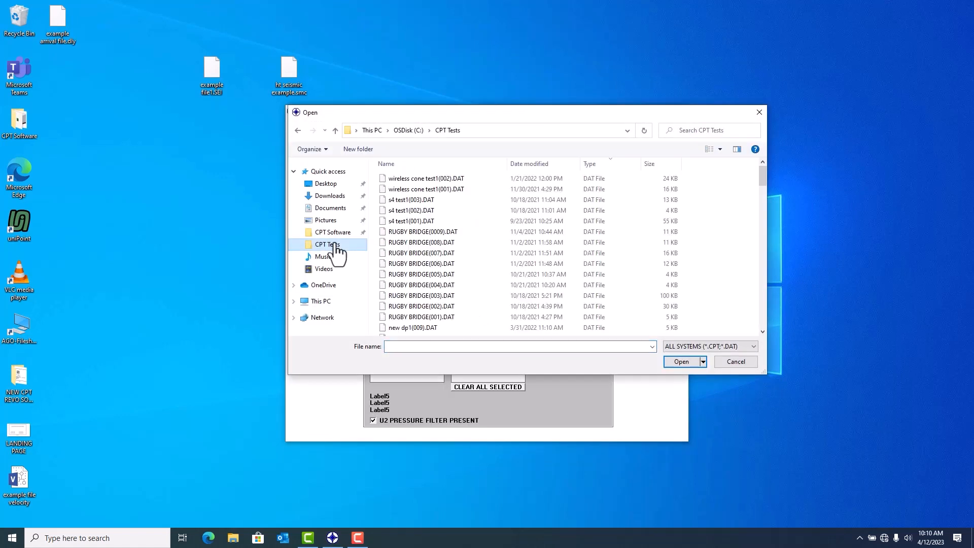
pyautogui.click(423, 263)
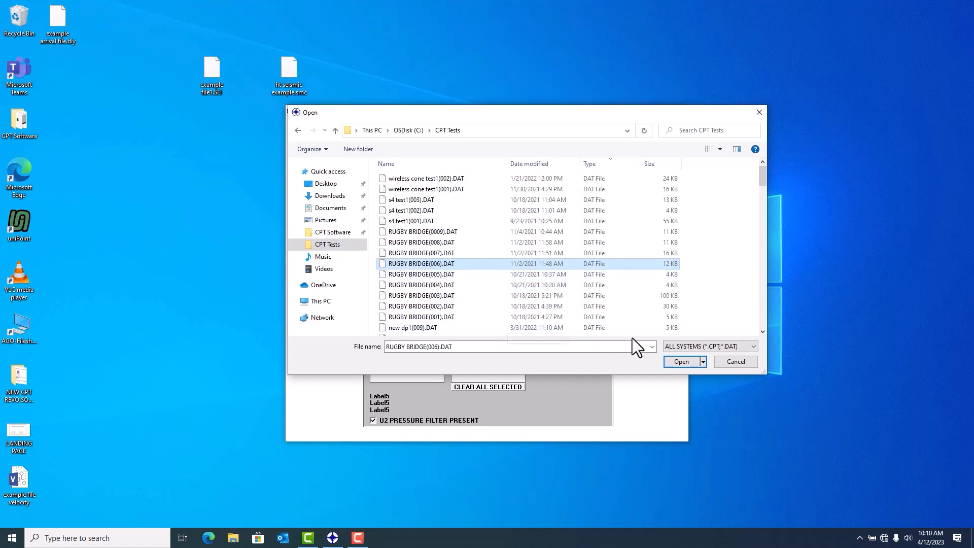
pyautogui.click(681, 362)
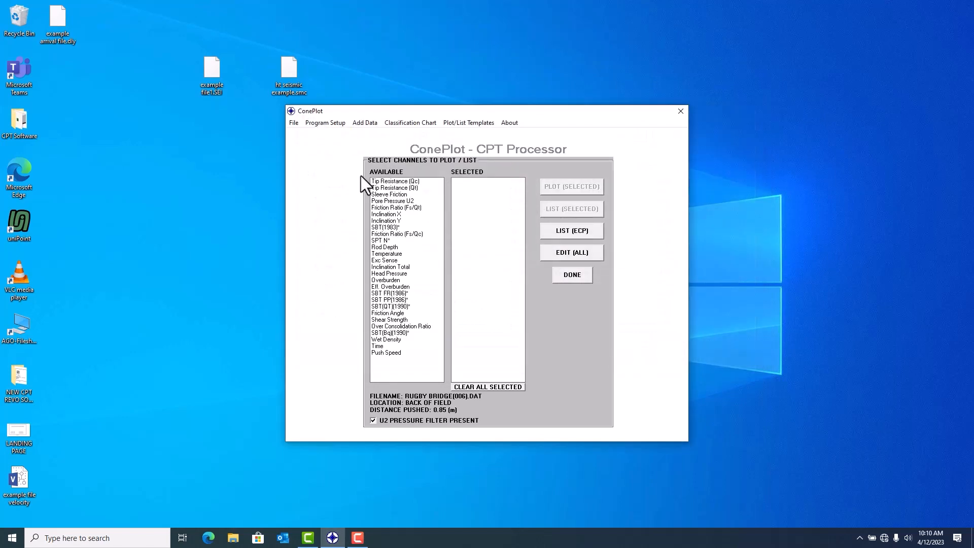
# Select the Tip Resistance (Qt), Sleeve Friction and Pore Pressure U2 channels for plotting
pyautogui.click(382, 188)
pyautogui.click(381, 194)
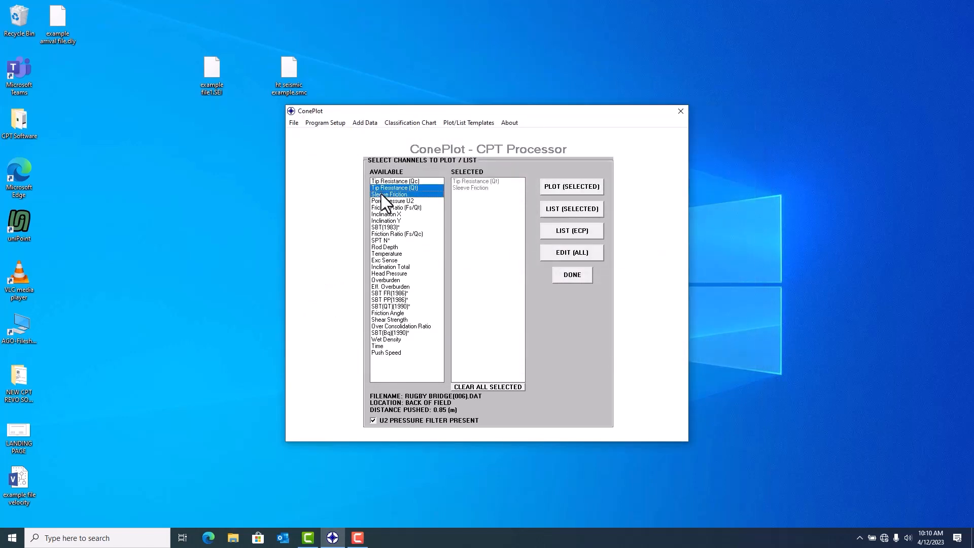
pyautogui.click(383, 201)
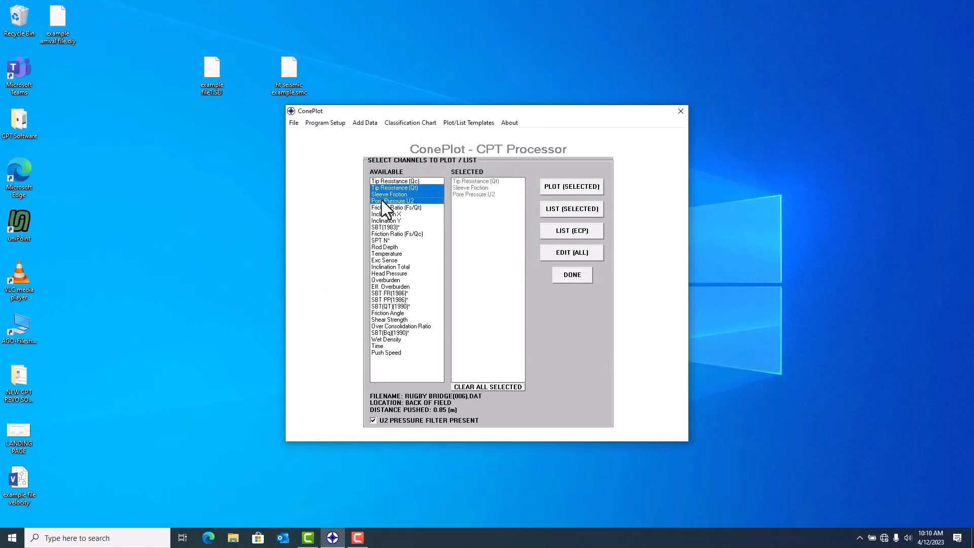
# Add the "example file velocity" data from the Desktop, include the Seismic Velocity channel, and plot the selected channels
pyautogui.click(369, 123)
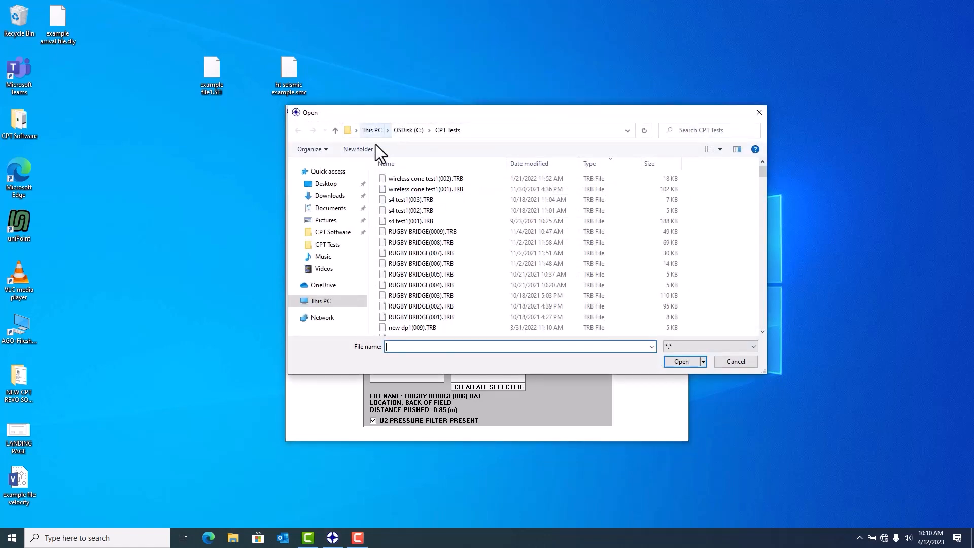
pyautogui.click(332, 183)
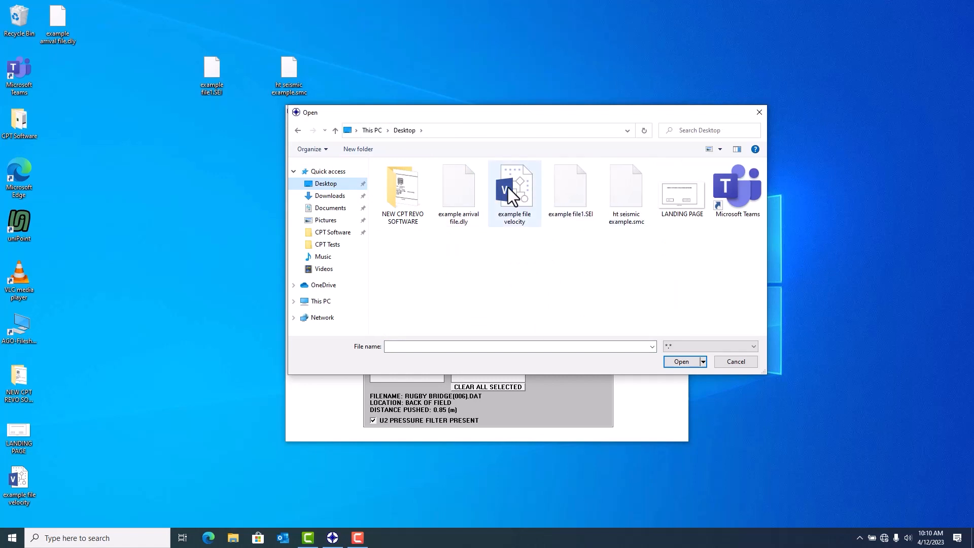
pyautogui.click(519, 167)
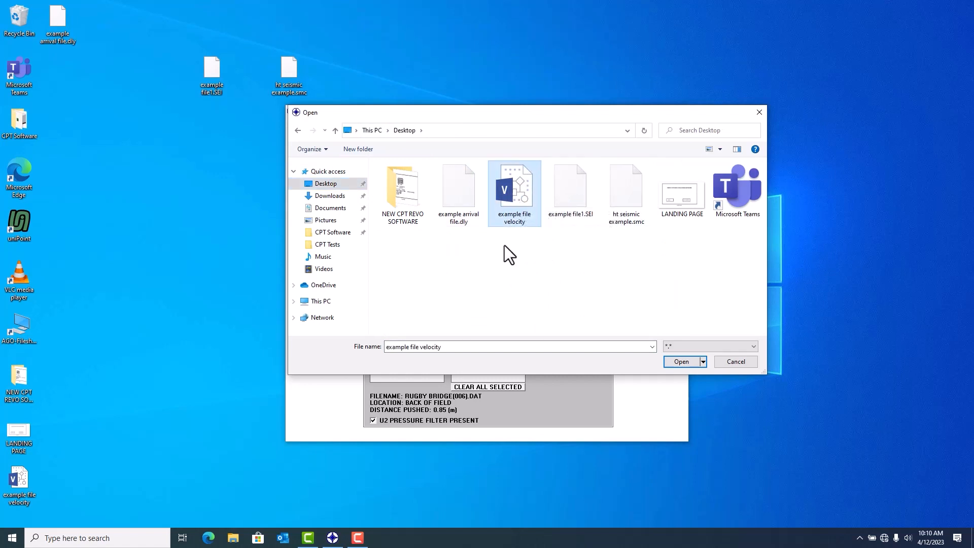
pyautogui.click(689, 363)
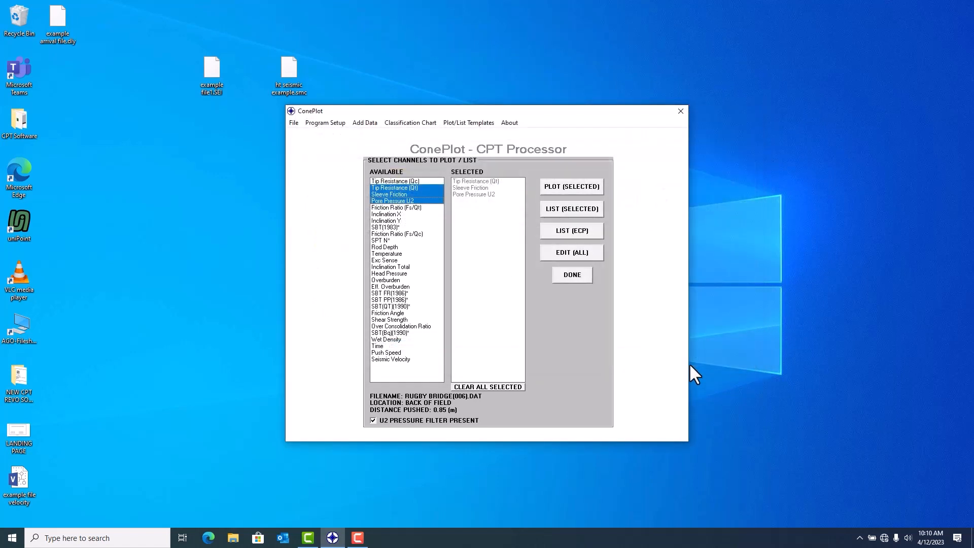
pyautogui.click(381, 359)
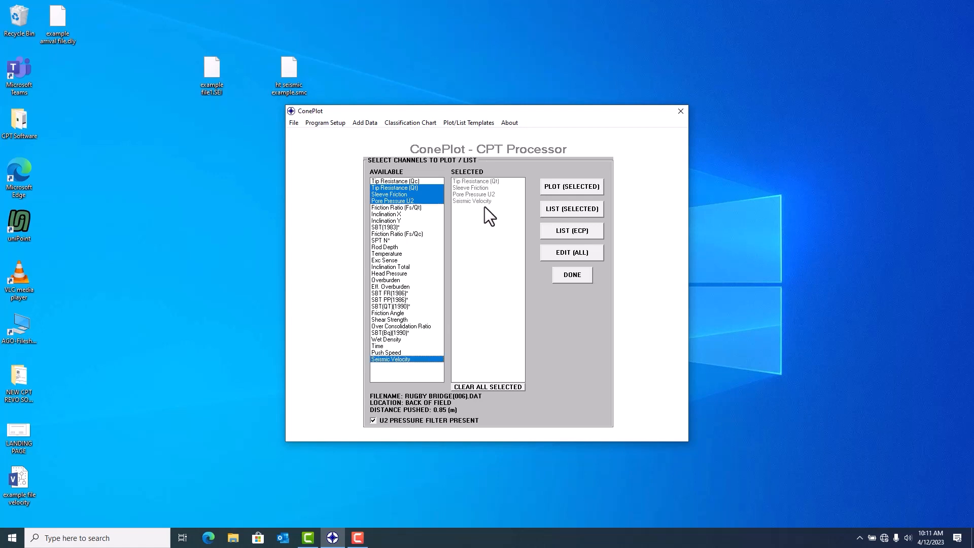
pyautogui.click(589, 188)
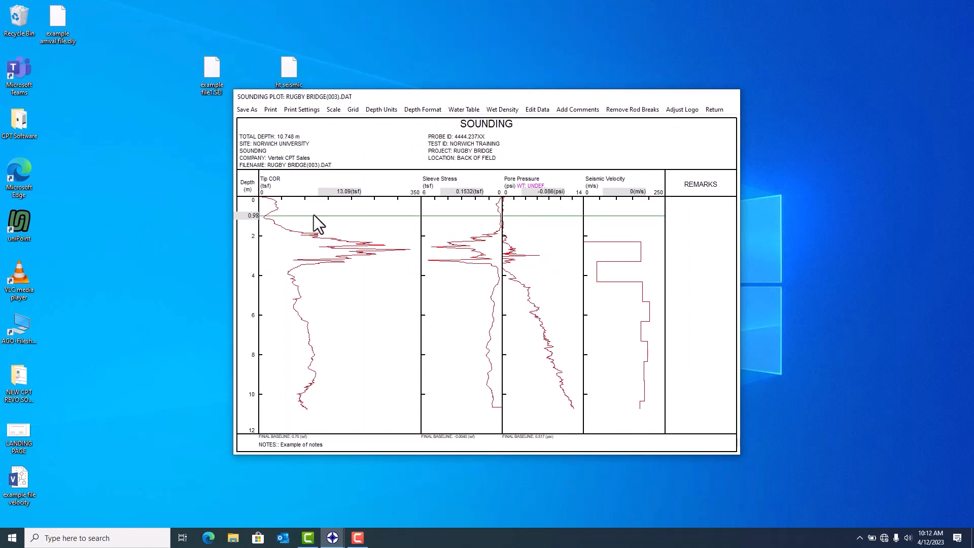